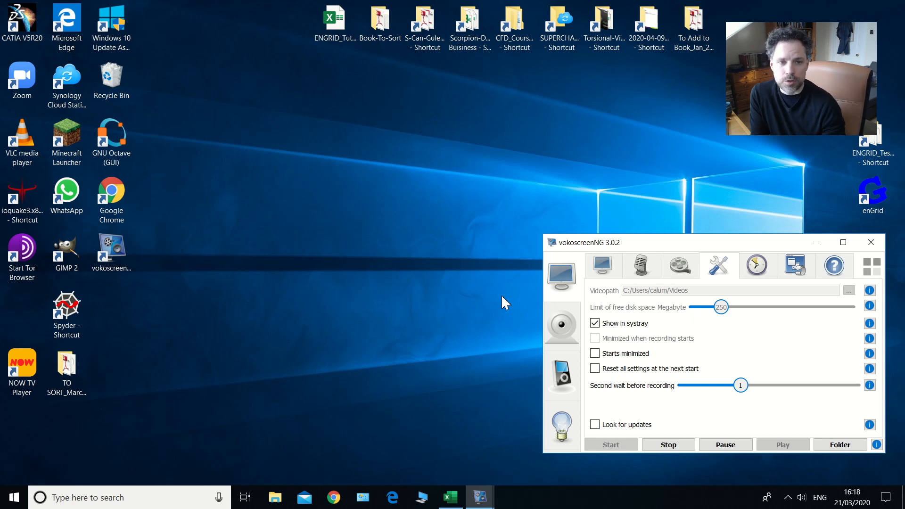
Step: Launch enGrid from its desktop shortcut with administrator rights
left_click(658, 178)
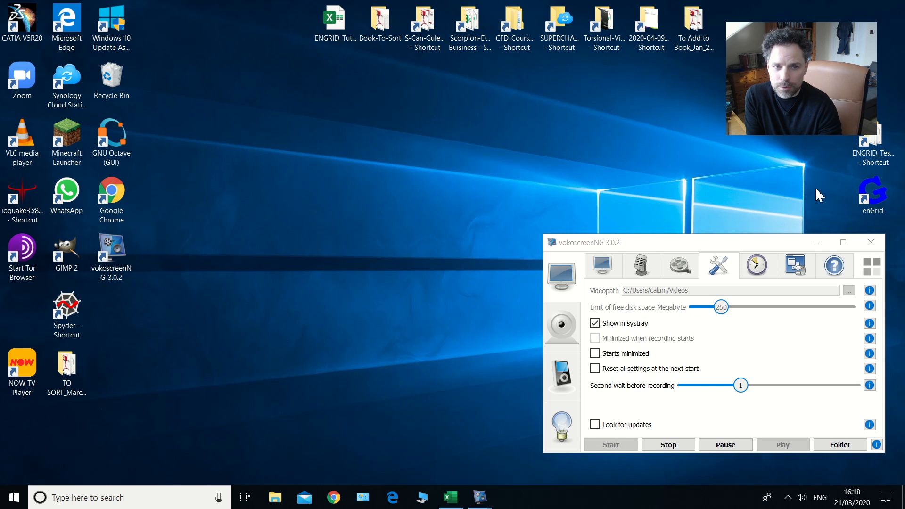
right_click(870, 194)
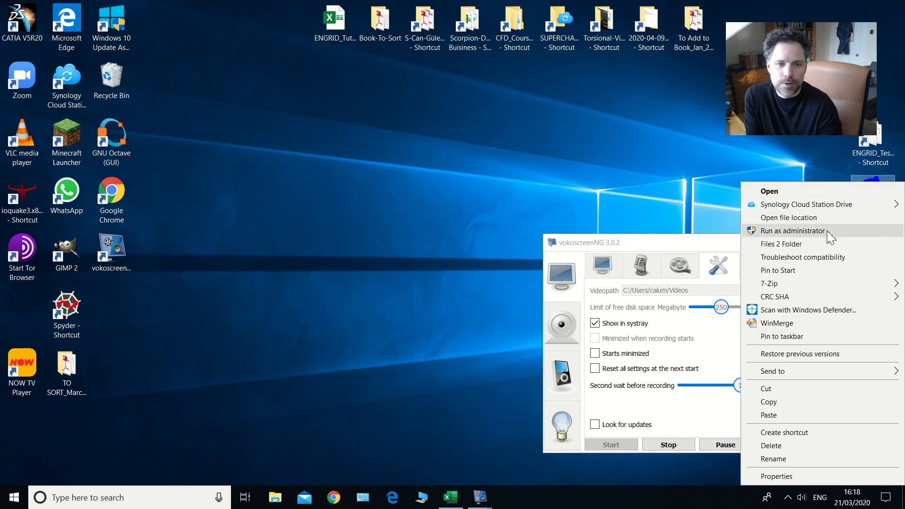
left_click(831, 238)
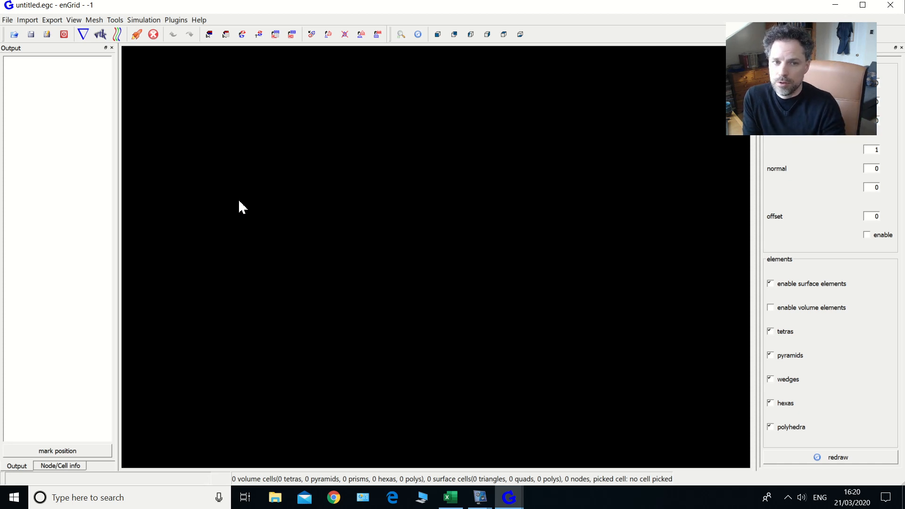
Step: Import the STL file Cal_3_meters.stl with a tolerance of 1e-10
left_click(27, 20)
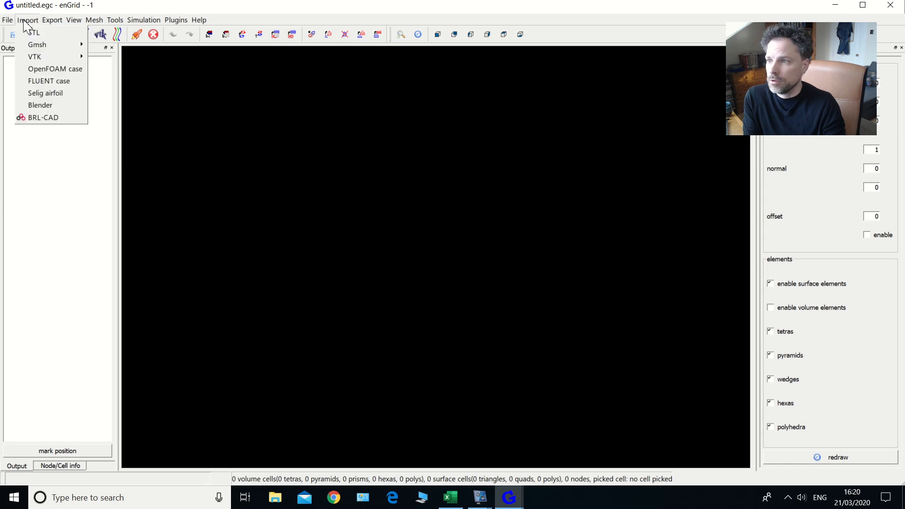
left_click(44, 38)
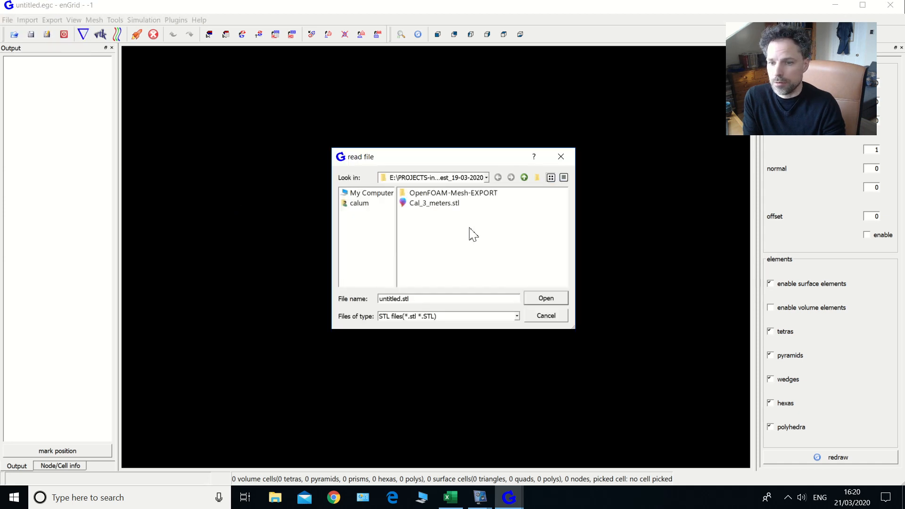
left_click(441, 204)
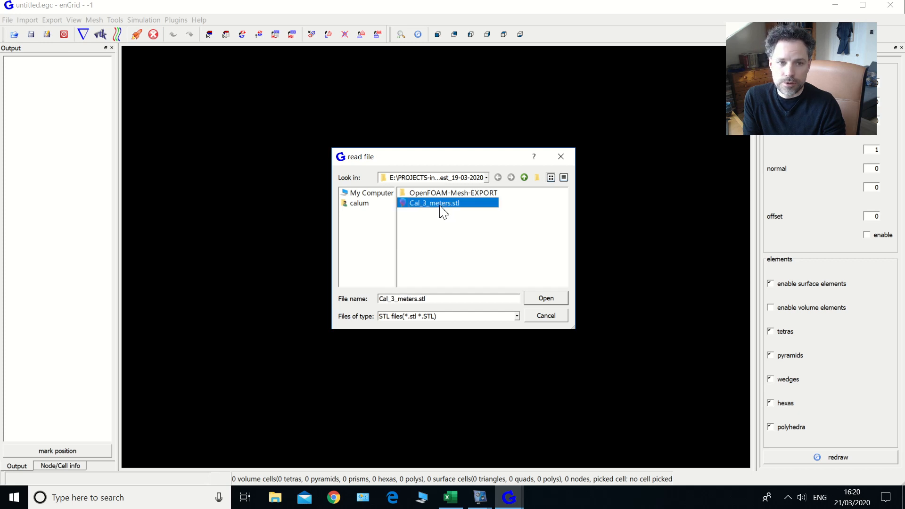
left_click(546, 298)
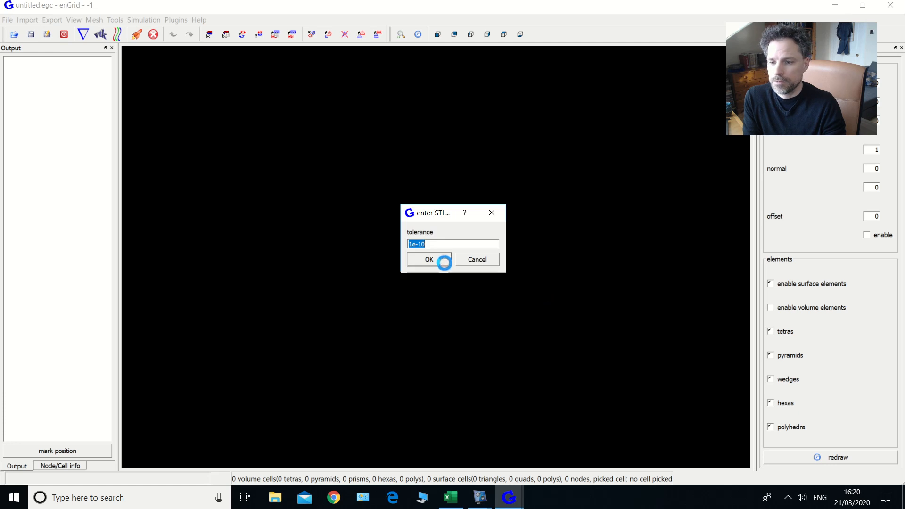
left_click(436, 260)
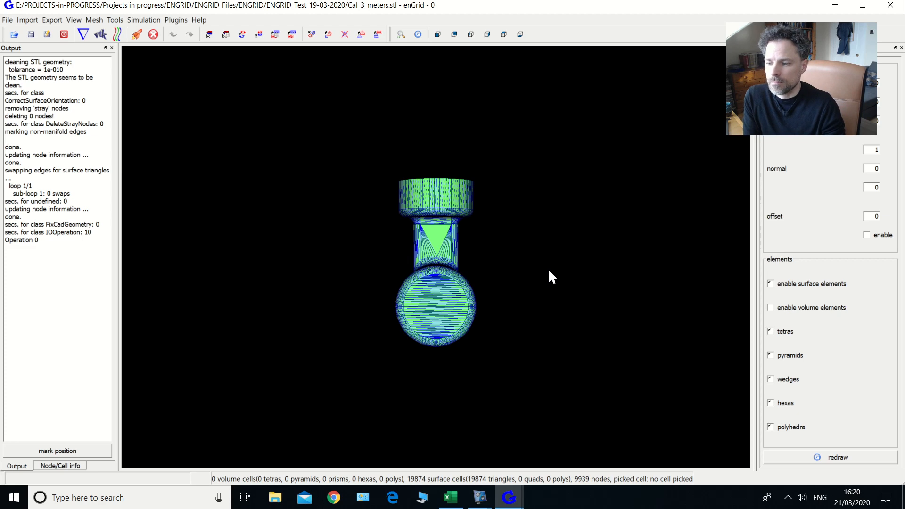
Step: Examine the imported pipe geometry and its surface triangulation from several angles and distances
middle_click_drag(548, 269, 530, 273)
left_click_drag(531, 276, 604, 377)
mouse_move(454, 282)
left_mouse_down()
mouse_move(437, 311)
mouse_move(415, 270)
mouse_move(392, 275)
mouse_move(452, 280)
left_mouse_up()
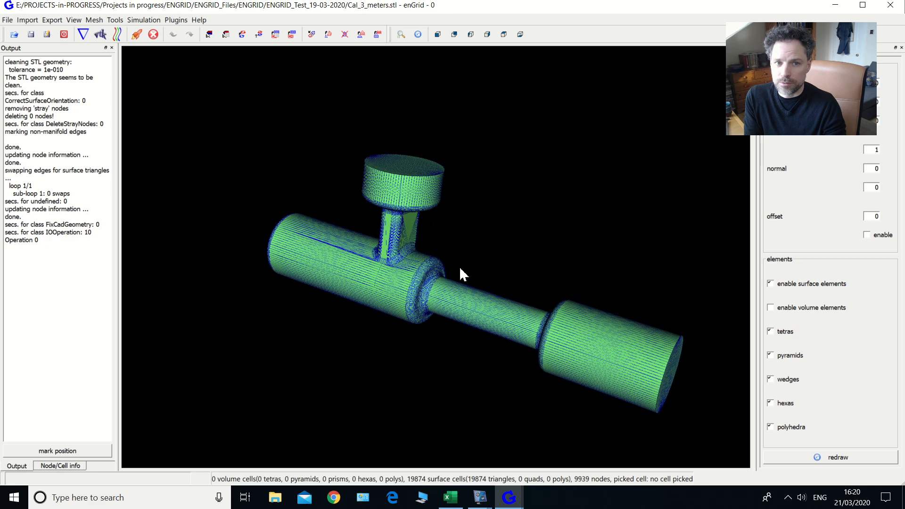
left_click_drag(462, 225, 483, 268)
scroll(483, 267, "down", 1)
scroll(556, 234, "up", 3)
scroll(558, 236, "down", 3)
middle_click_drag(534, 240, 425, 290)
scroll(424, 290, "down", 1)
scroll(433, 287, "up", 3)
scroll(326, 296, "down", 2)
middle_click_drag(325, 295, 453, 264)
left_click_drag(453, 264, 474, 262)
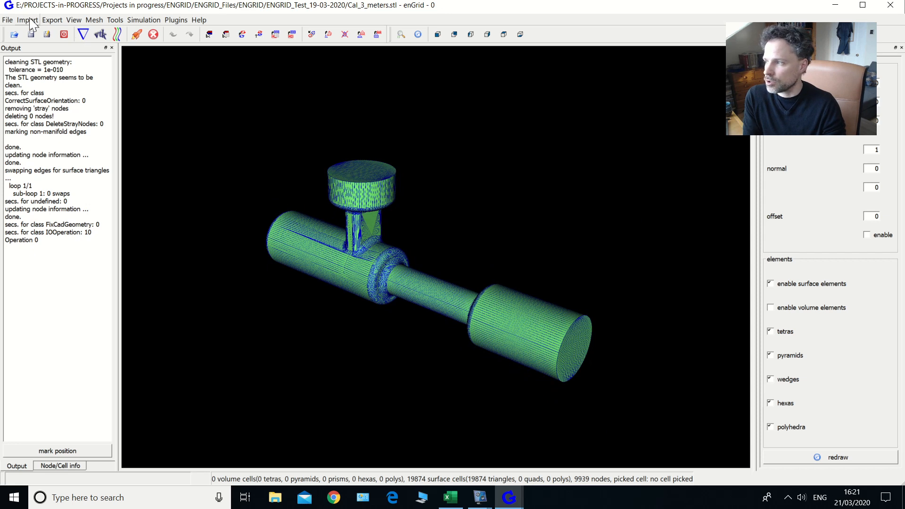
Step: Show the coordinate axes to check the model's X, Y and Z extents, and hide them again
left_click(74, 22)
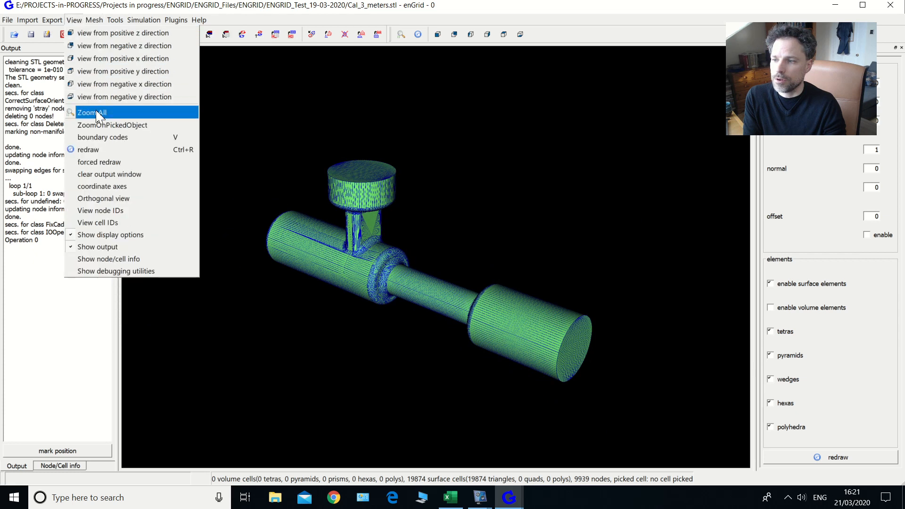
left_click(147, 197)
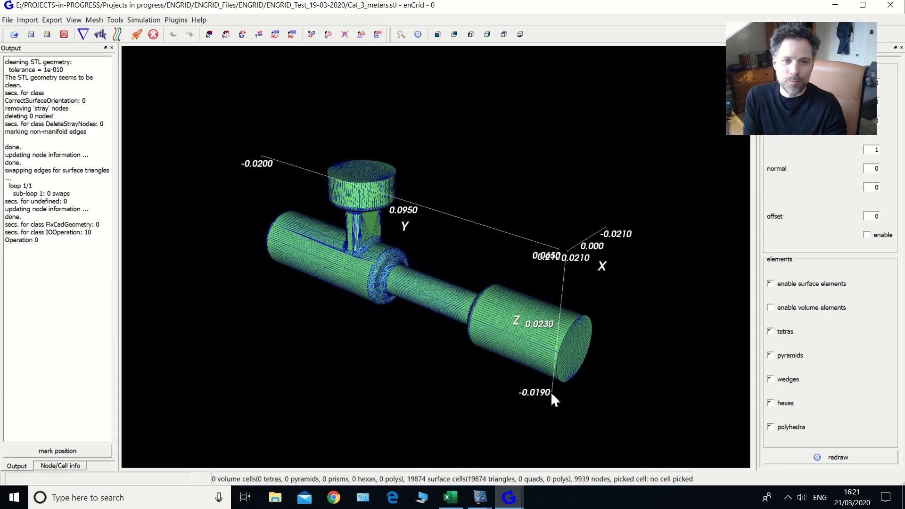
left_click_drag(589, 342, 579, 294)
scroll(509, 273, "up", 2)
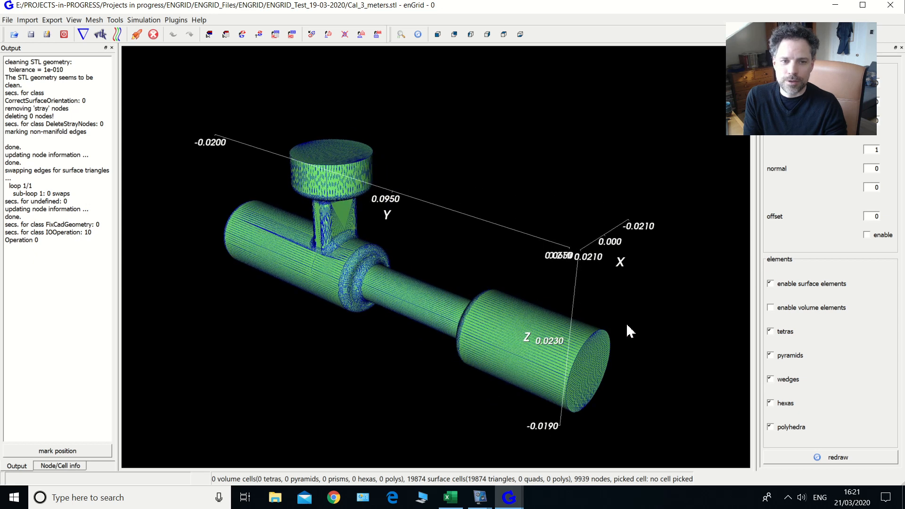
left_click(74, 20)
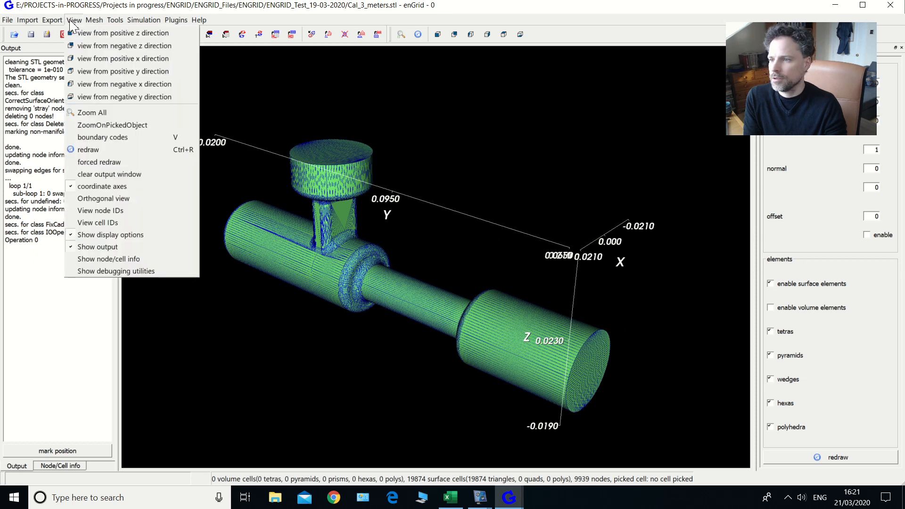
left_click(94, 187)
middle_click_drag(439, 238, 442, 222)
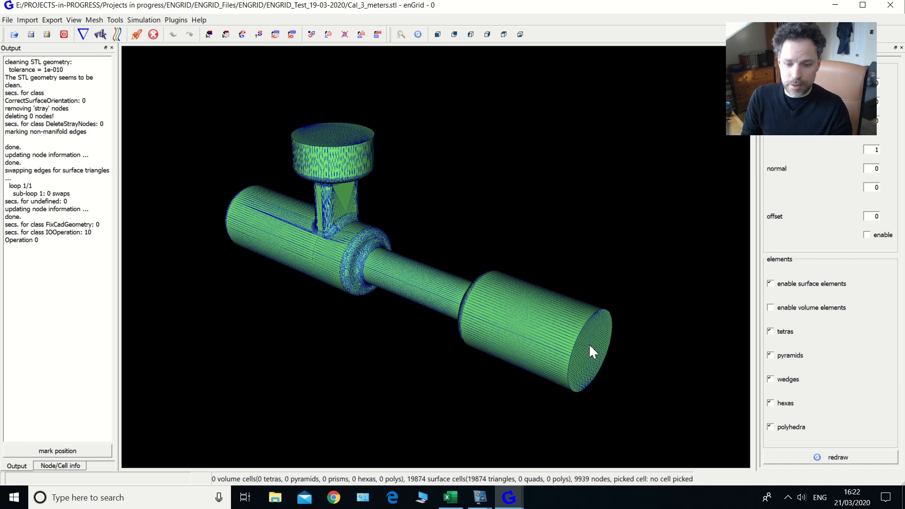
Step: Assign boundary code 1 to the flat circular end face of the large cylinder beyond the narrow pipe section
key("p")
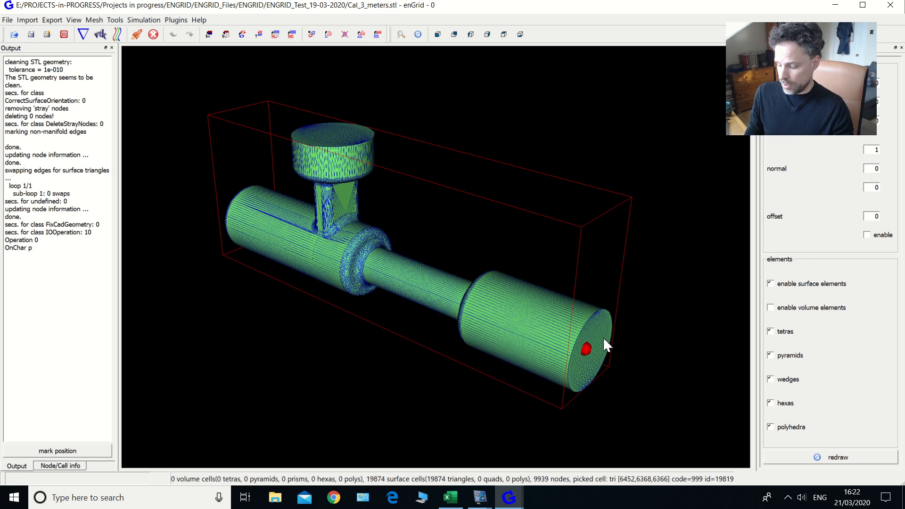
key("ctrl+b")
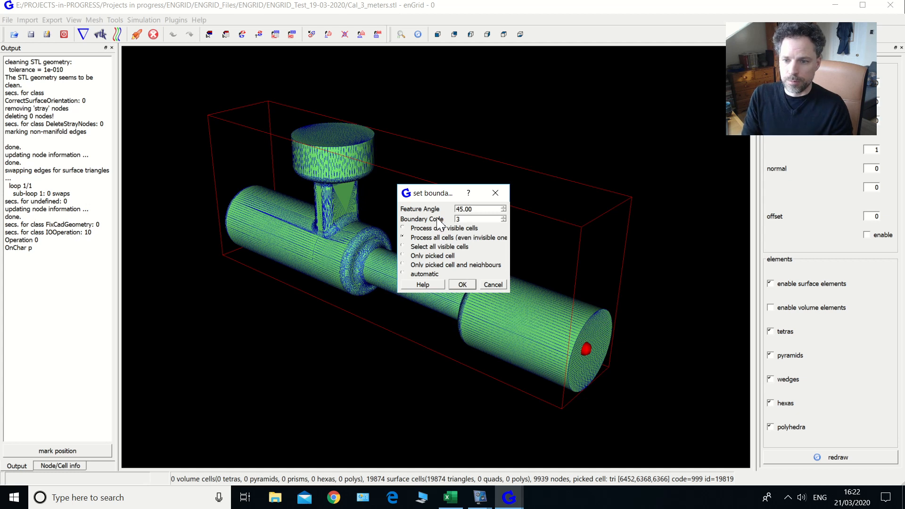
left_click_drag(471, 220, 441, 221)
type("1")
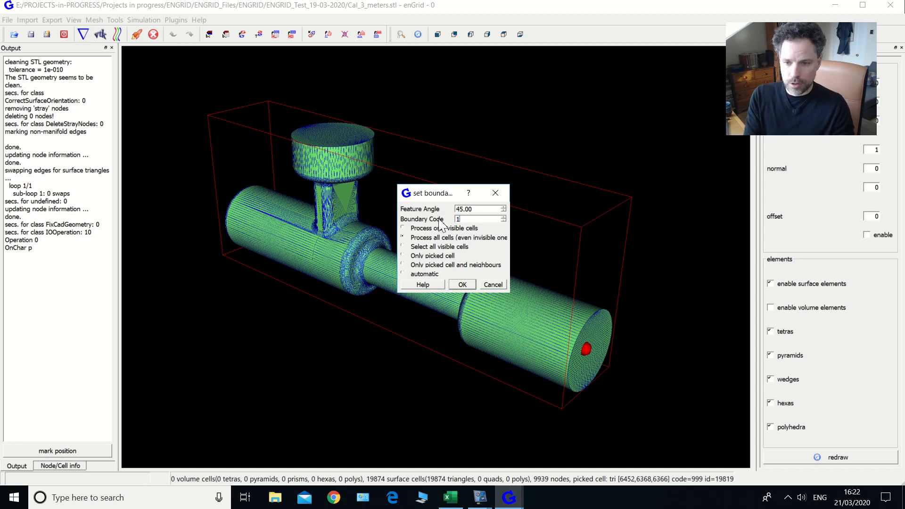
double_click(463, 219)
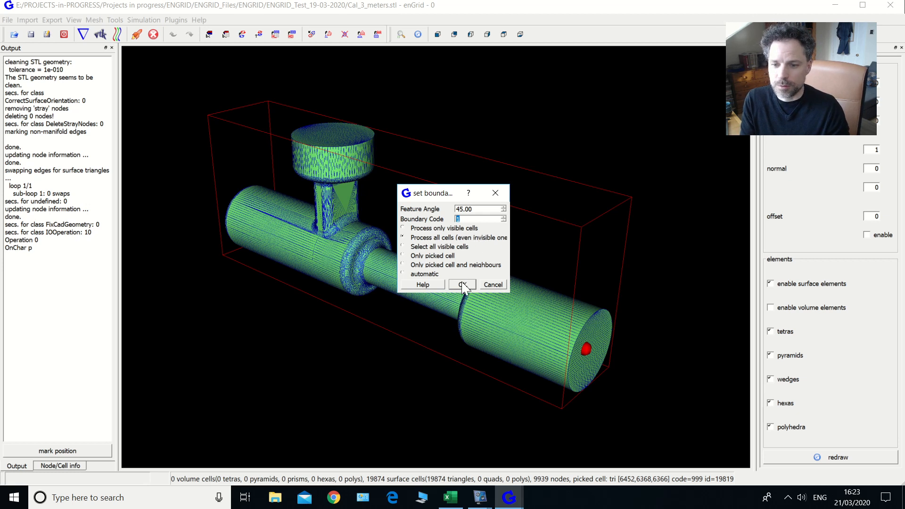
left_click(462, 284)
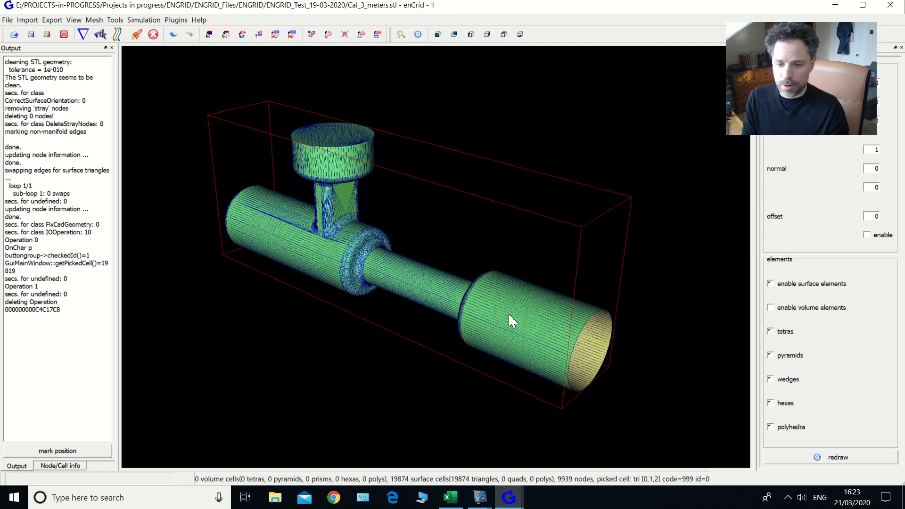
Step: Assign boundary code 2 to the outer wall surfaces, picking a cell on the side of the large end cylinder
key("p")
key("p")
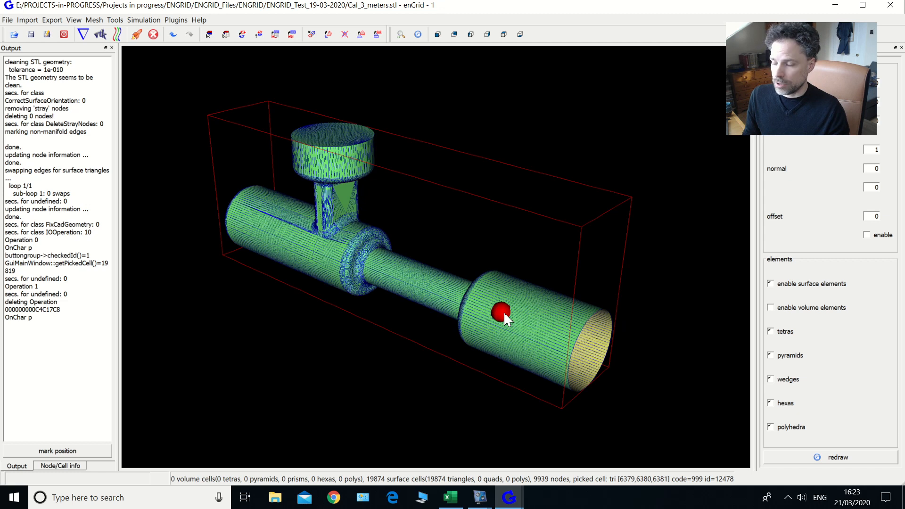
key("ctrl+b")
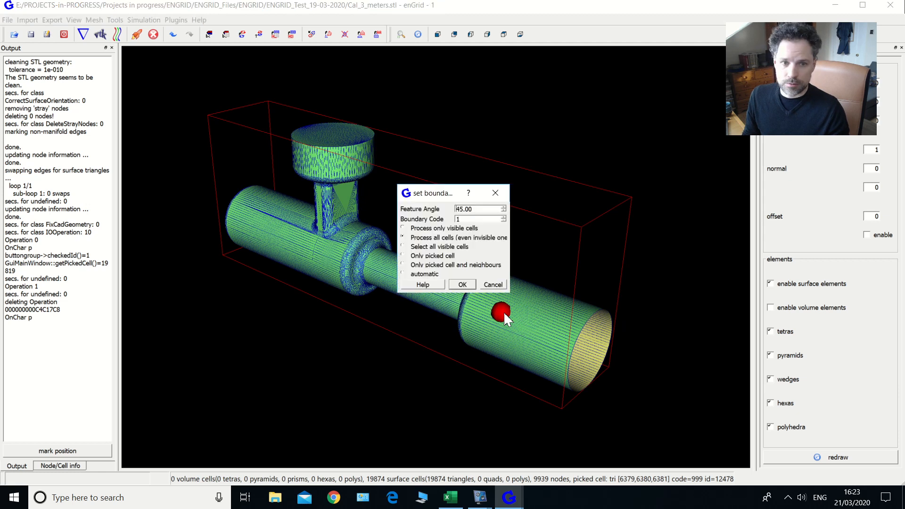
left_click(457, 220)
type("2")
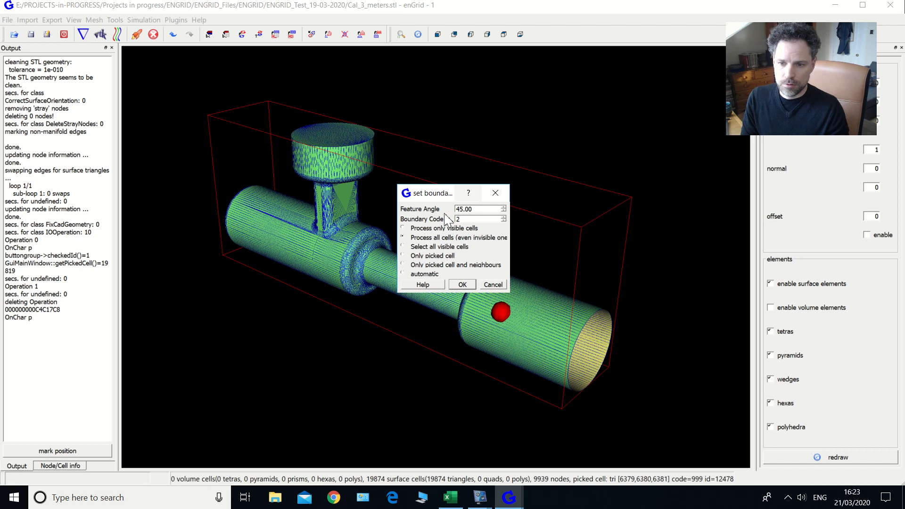
left_click(461, 285)
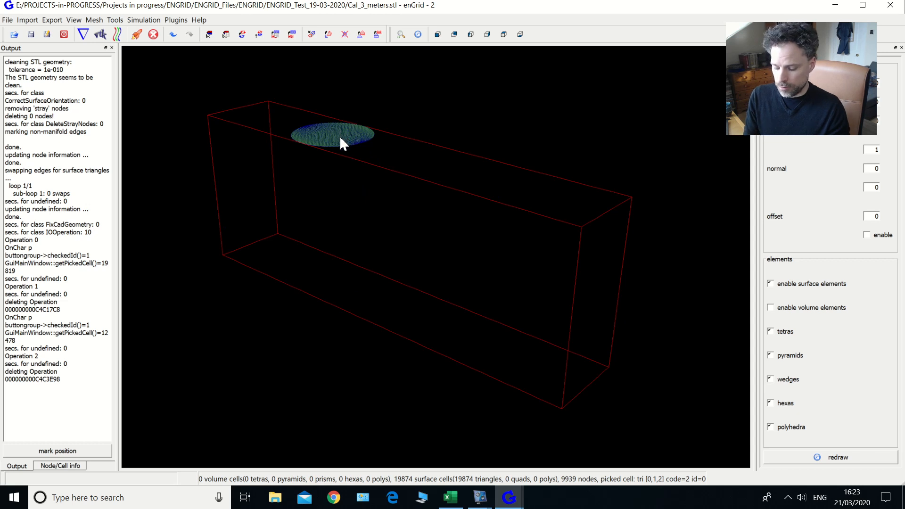
Step: Assign boundary code 3 to the remaining circular face on top of the vertical branch
key("p")
key("p")
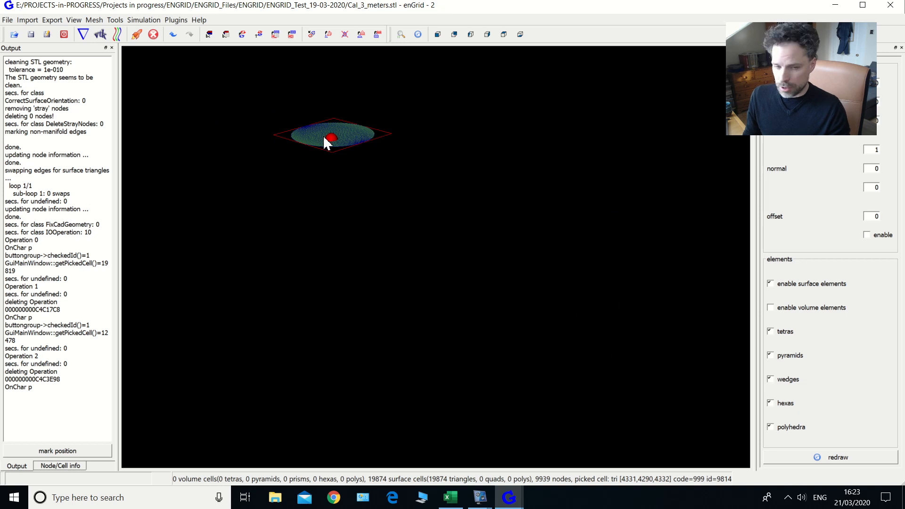
key("ctrl+b")
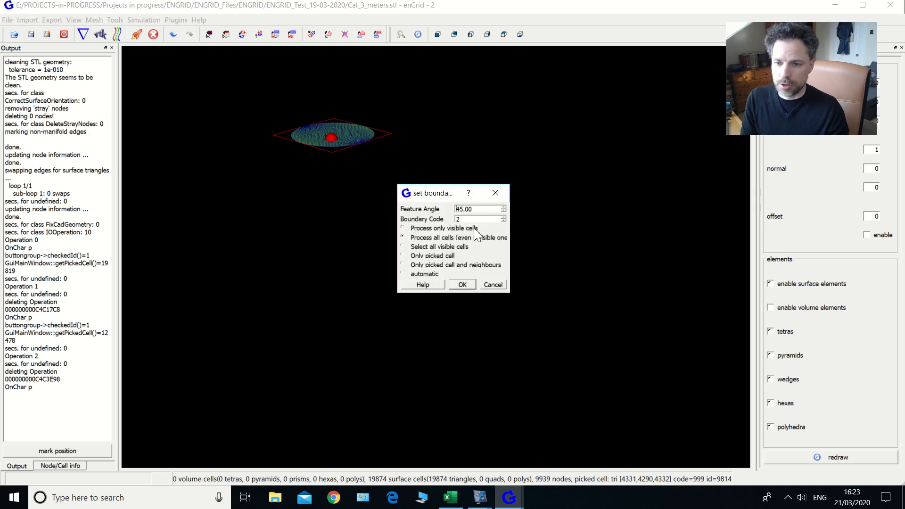
left_click_drag(468, 219, 392, 218)
type("3")
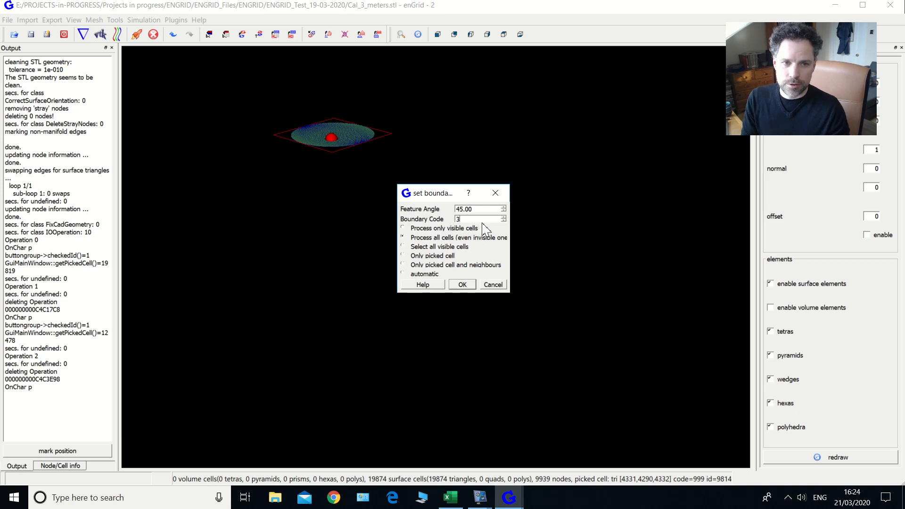
left_click(463, 285)
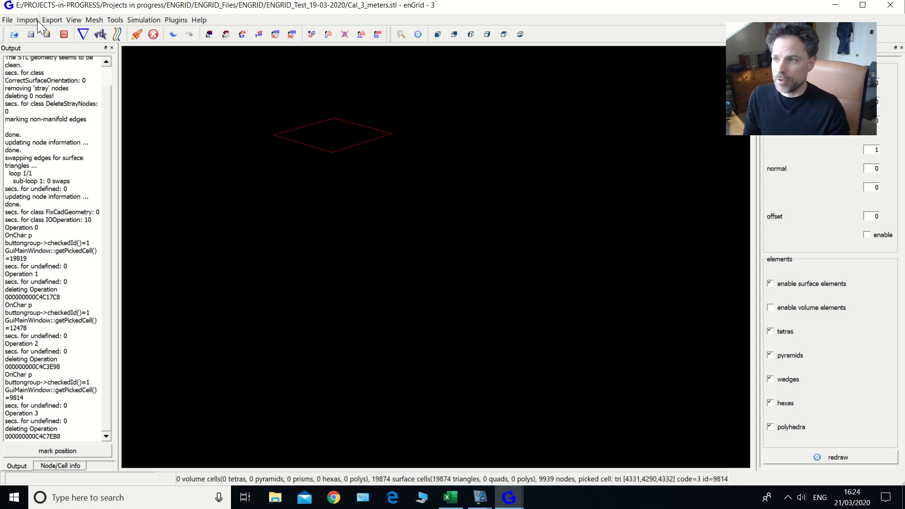
Step: Make the surfaces of boundary codes 1, 2 and 3 visible in the view
left_click(73, 19)
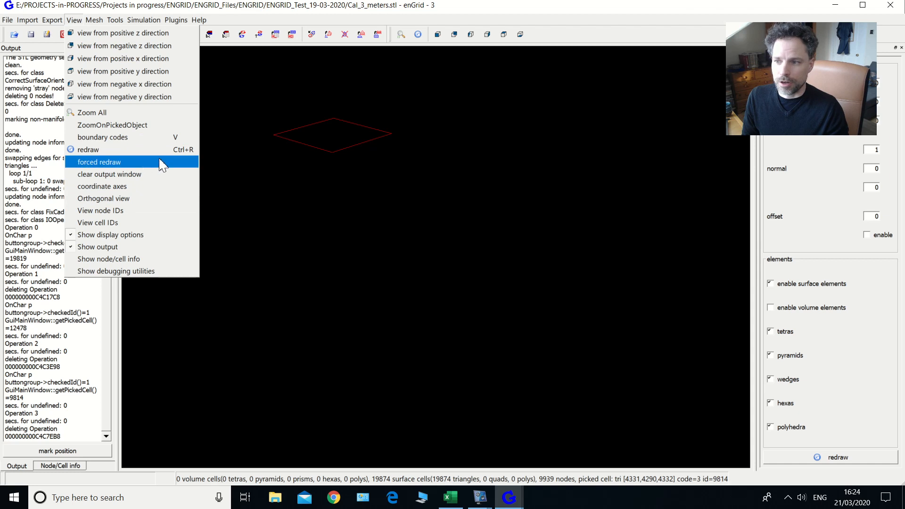
left_click(150, 140)
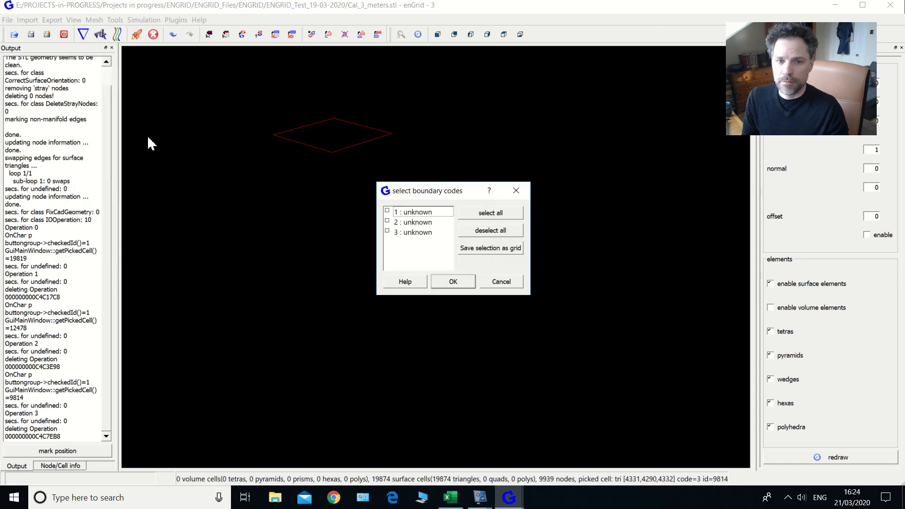
left_click(387, 221)
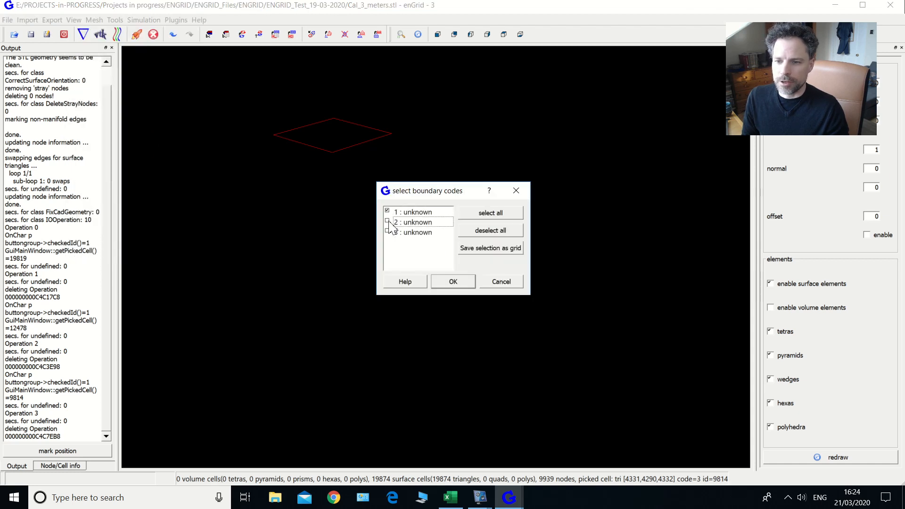
left_click(388, 235)
left_click(387, 231)
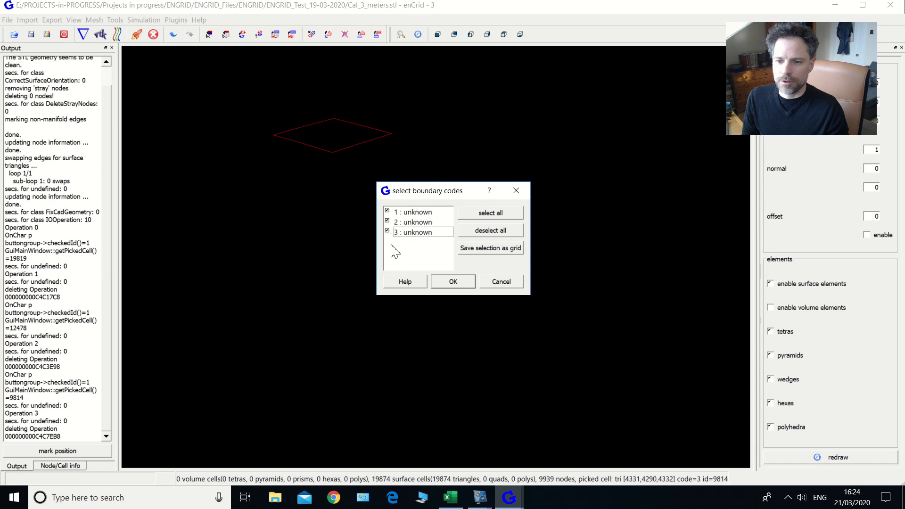
left_click(452, 282)
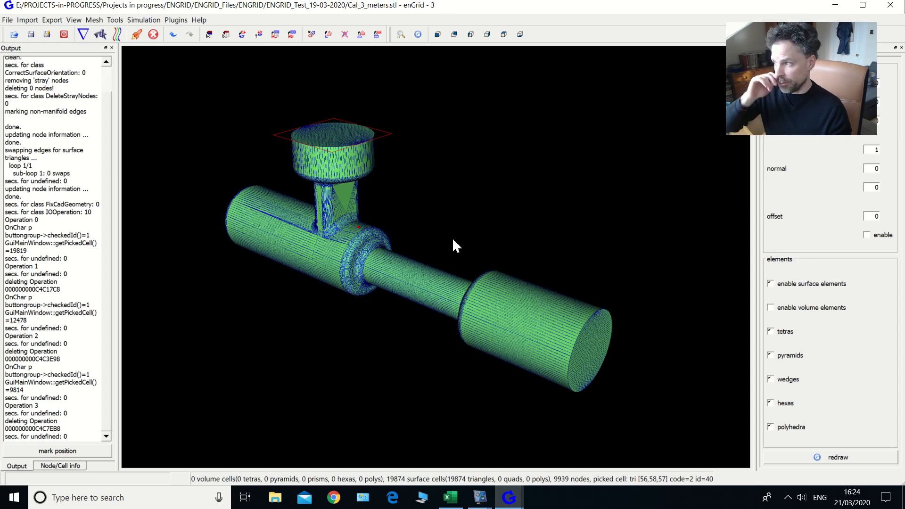
Step: Open the surface mesh parameters and select boundaries 1, 2 and 3 as the surfaces to mesh
left_click(95, 20)
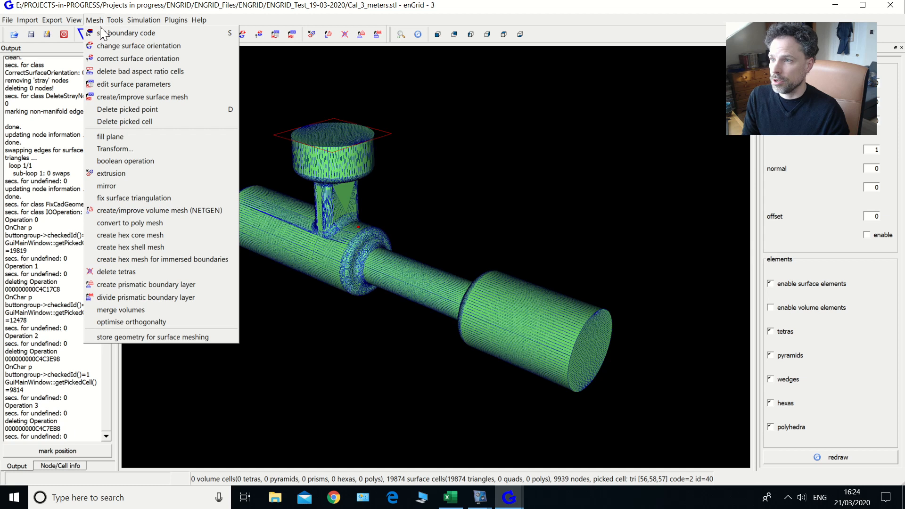
left_click(158, 85)
left_click_drag(473, 159, 572, 89)
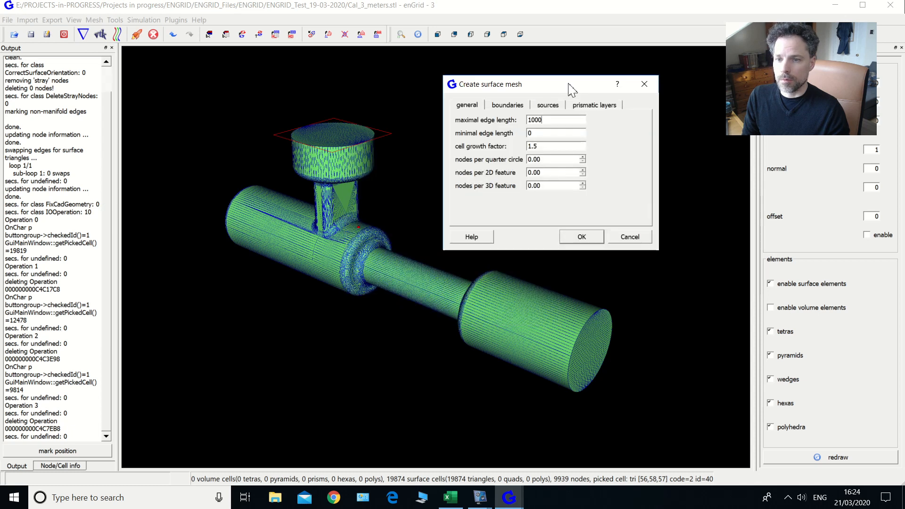
left_click(514, 105)
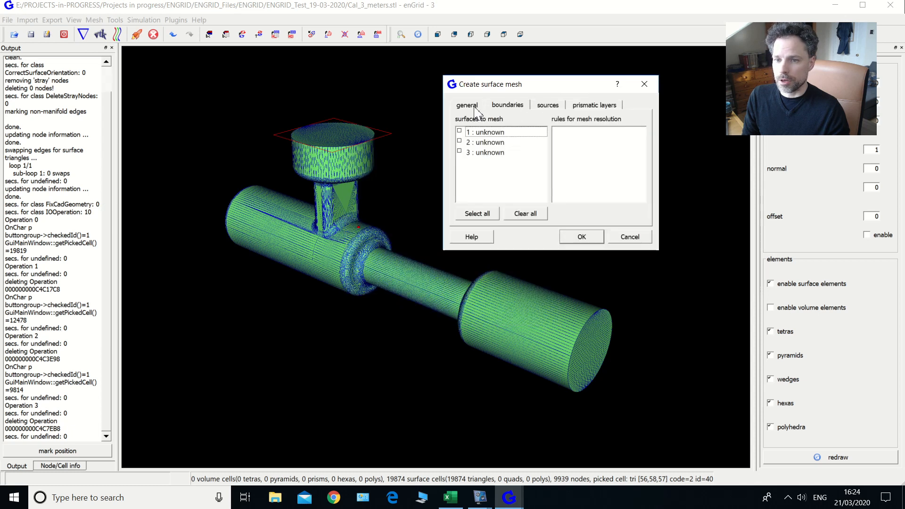
left_click(459, 141)
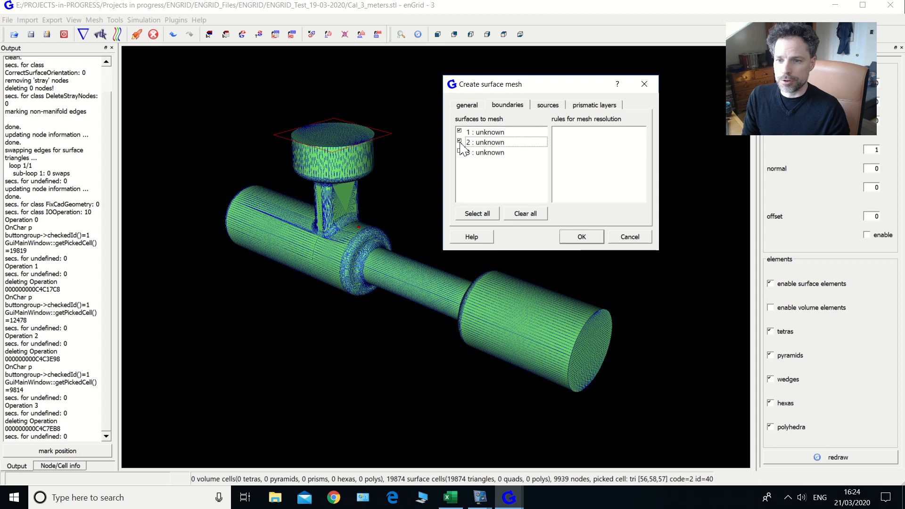
left_click(459, 150)
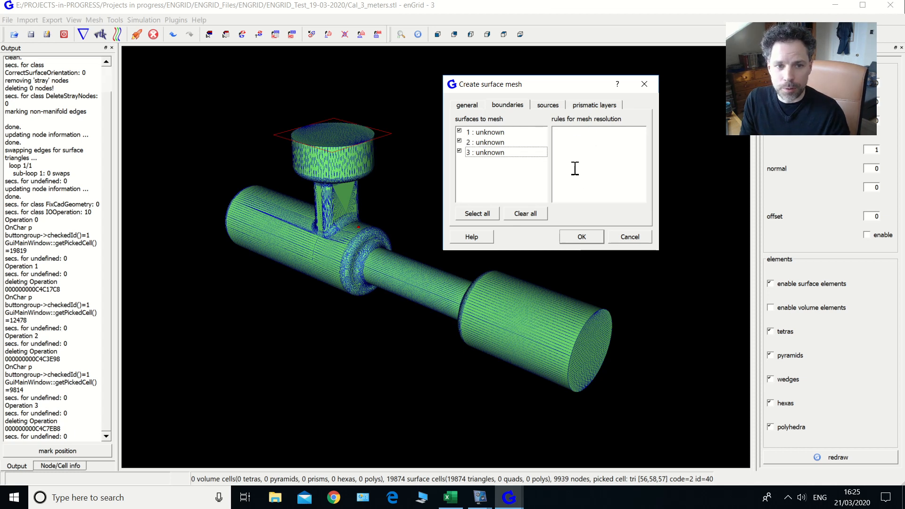
Step: Set the maximal edge length to 0.003 and the minimal edge length to 0.0003, and apply the surface mesh parameters
left_click(469, 105)
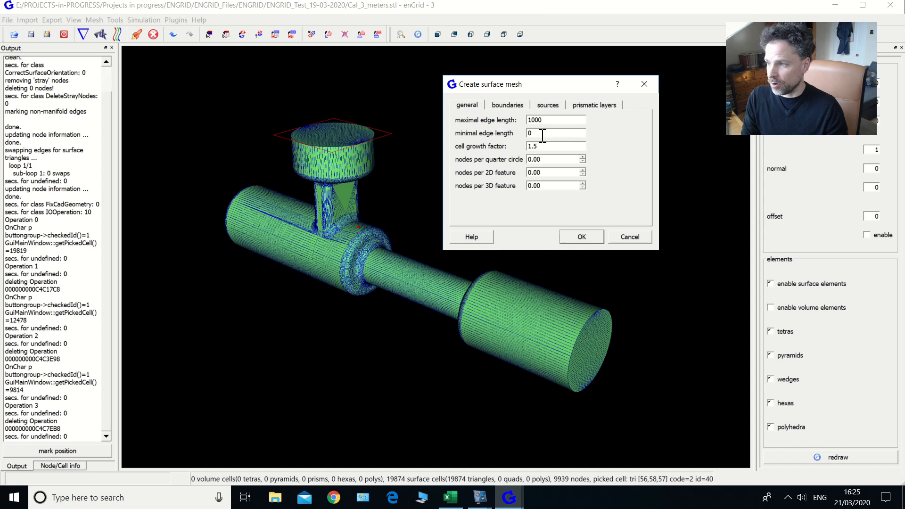
double_click(542, 120)
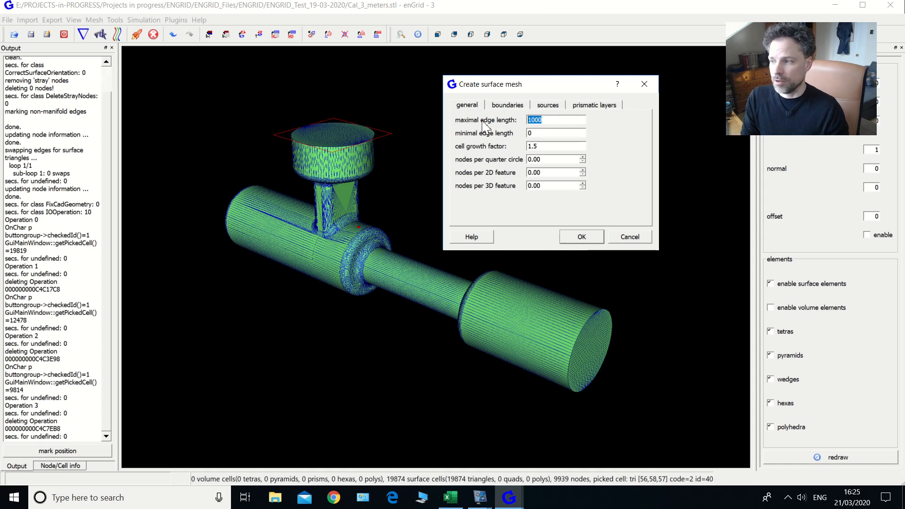
type("0.003")
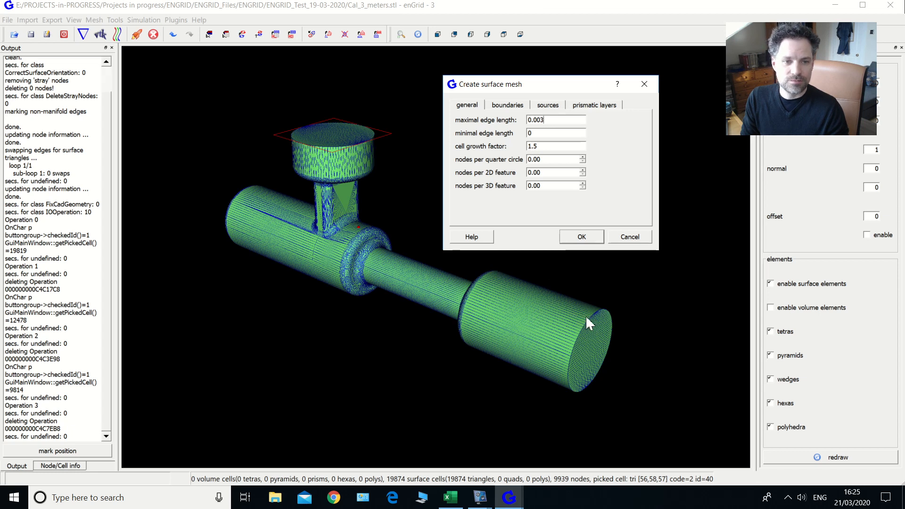
key("Tab")
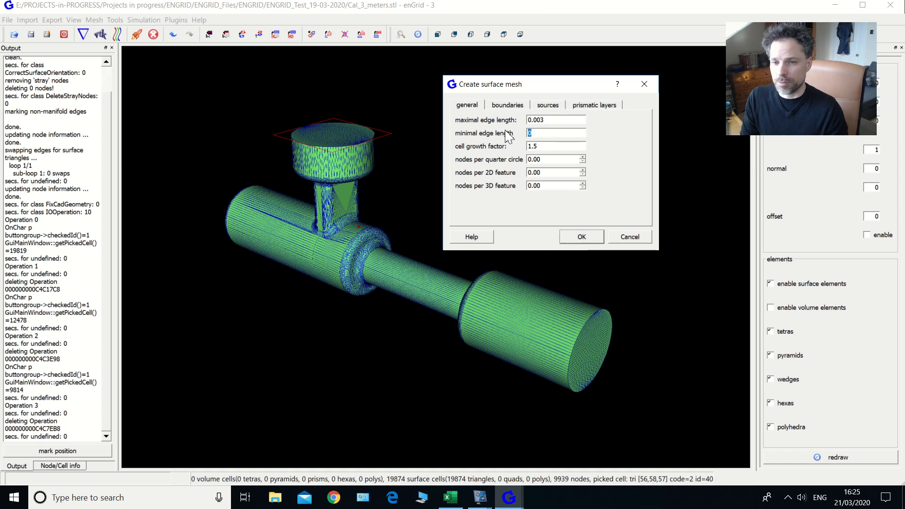
type("0.0003")
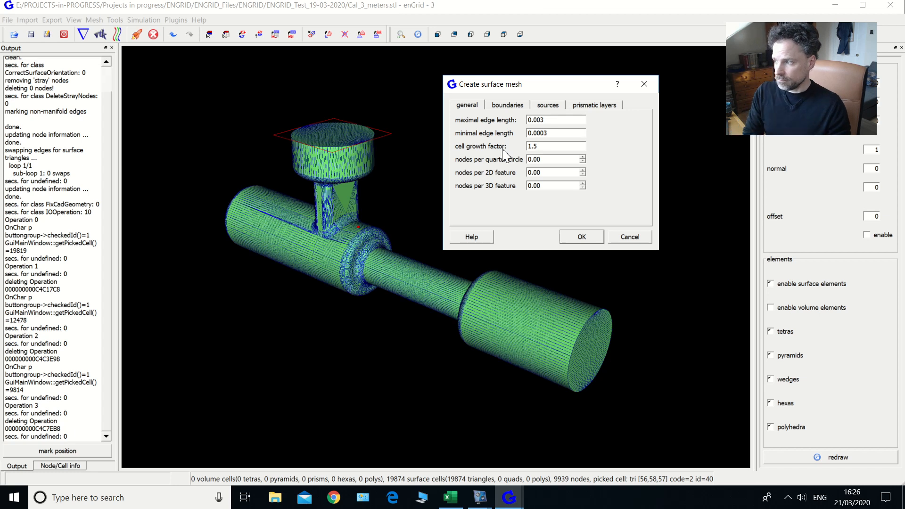
left_click(503, 107)
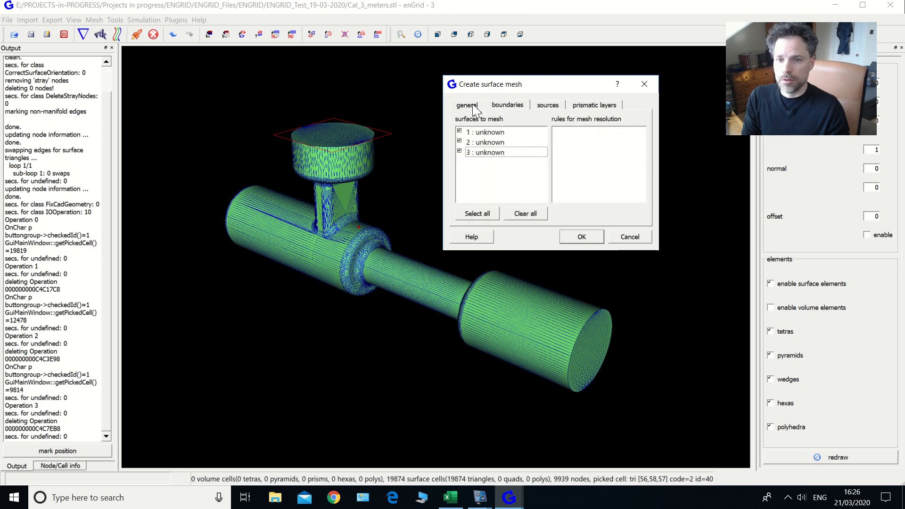
left_click(472, 107)
left_click(582, 238)
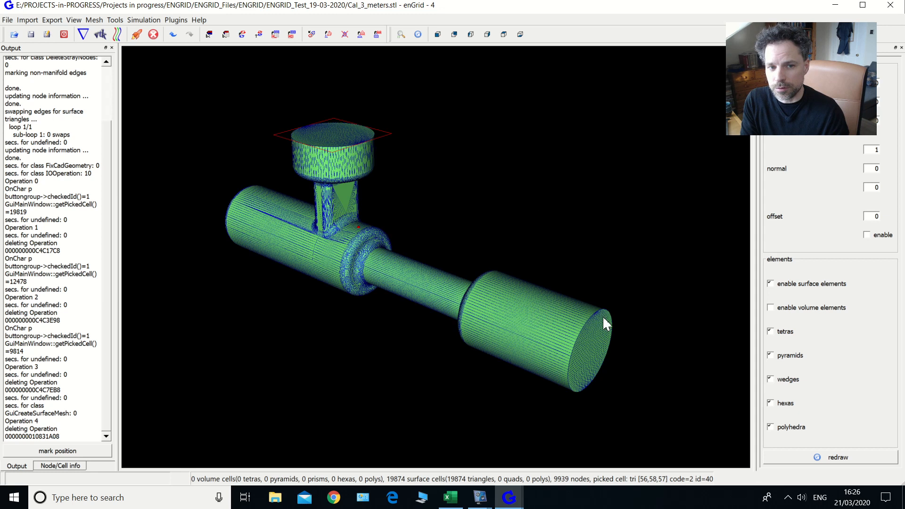
left_click(8, 20)
left_click(38, 70)
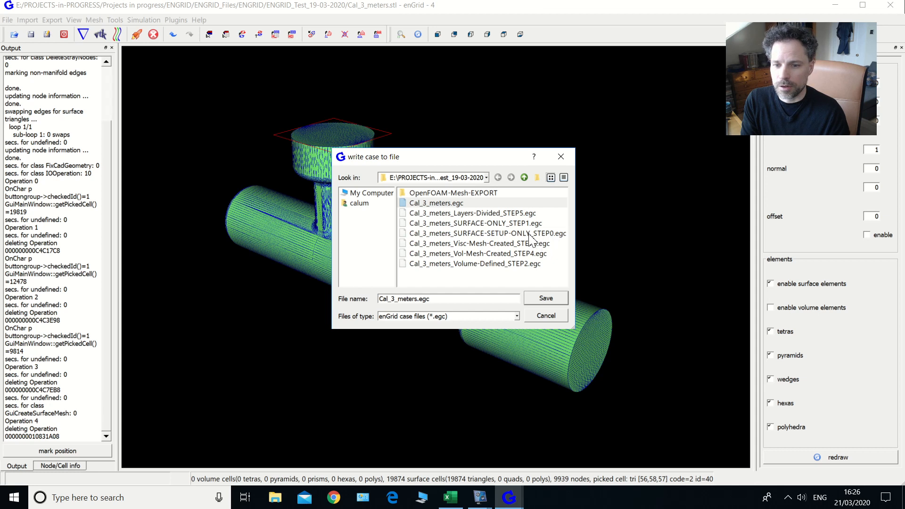
left_click(547, 315)
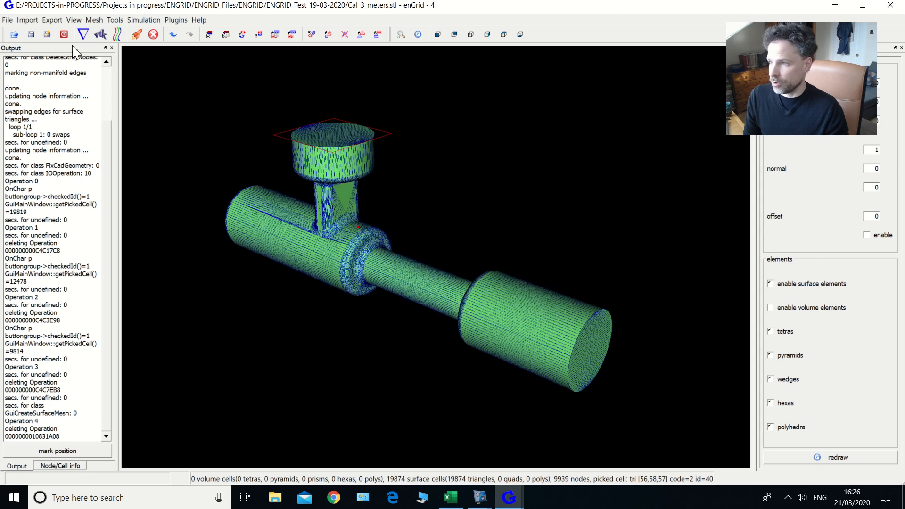
left_click(94, 20)
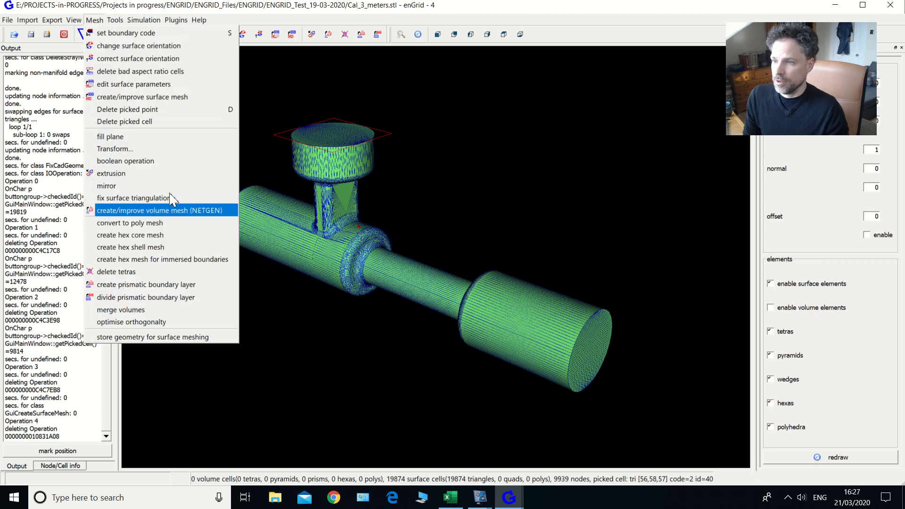
left_click(184, 100)
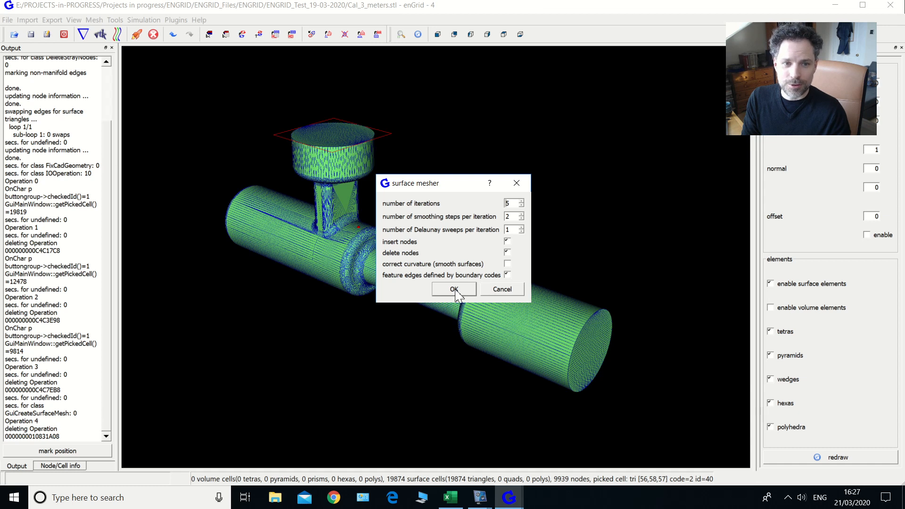
left_click(497, 293)
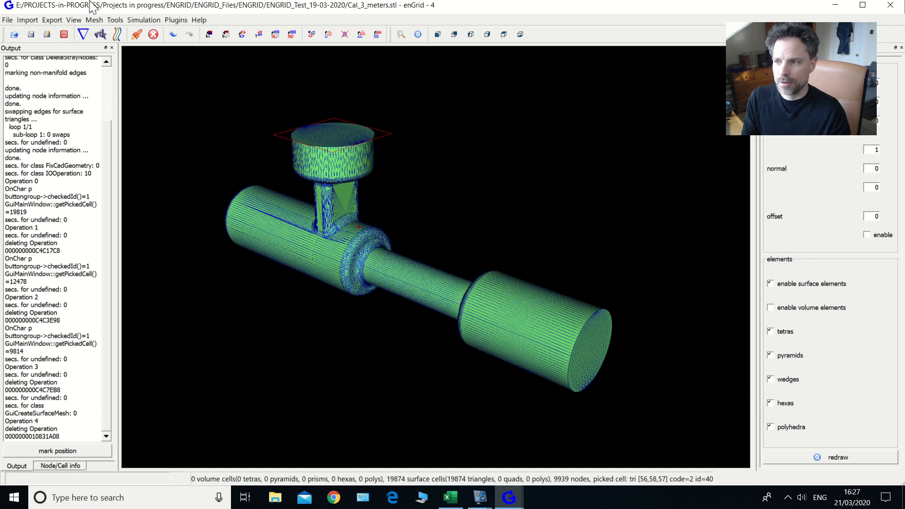
Step: Open the already meshed case file Cal_3_meters_SURFACE-ONLY_STEP1.egc
left_click(8, 20)
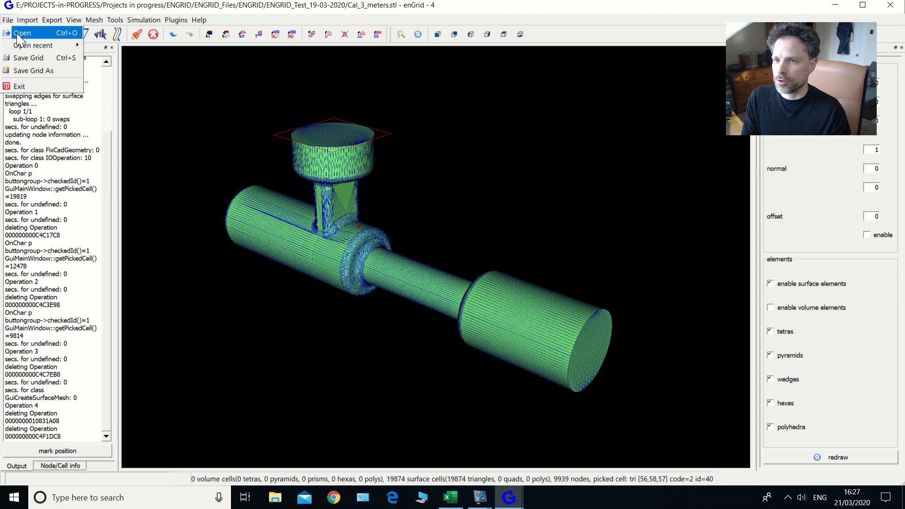
left_click(22, 33)
left_click(281, 136)
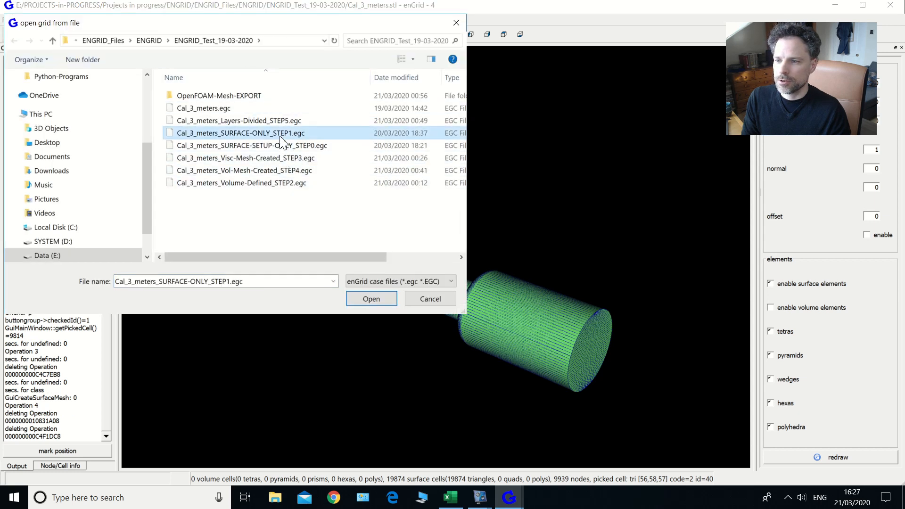
left_click(371, 298)
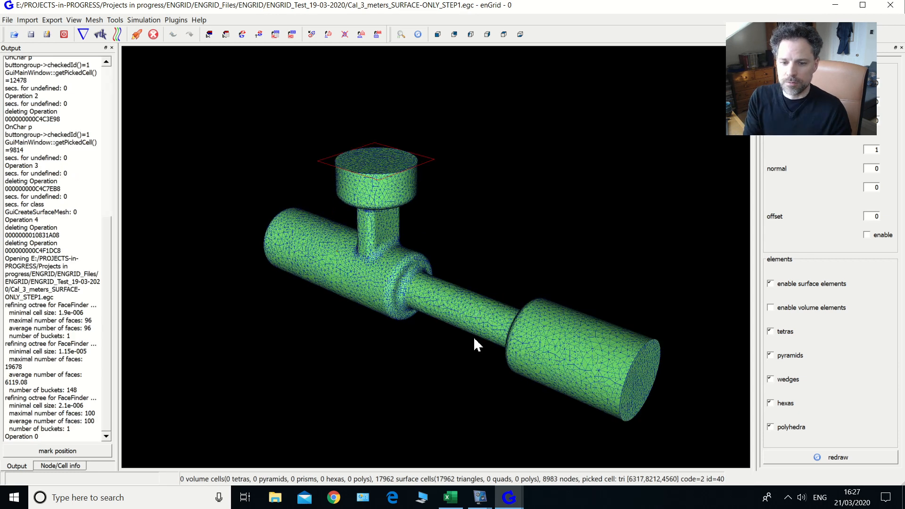
Step: Examine the surface mesh up close around the vertical branch, the narrow pipe section and the large end cylinder
middle_click_drag(453, 380, 428, 369)
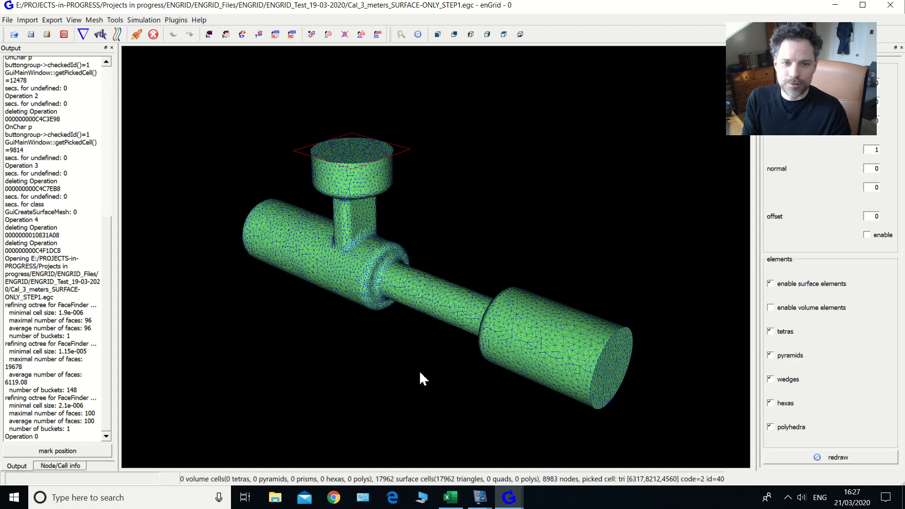
left_click_drag(495, 390, 528, 386)
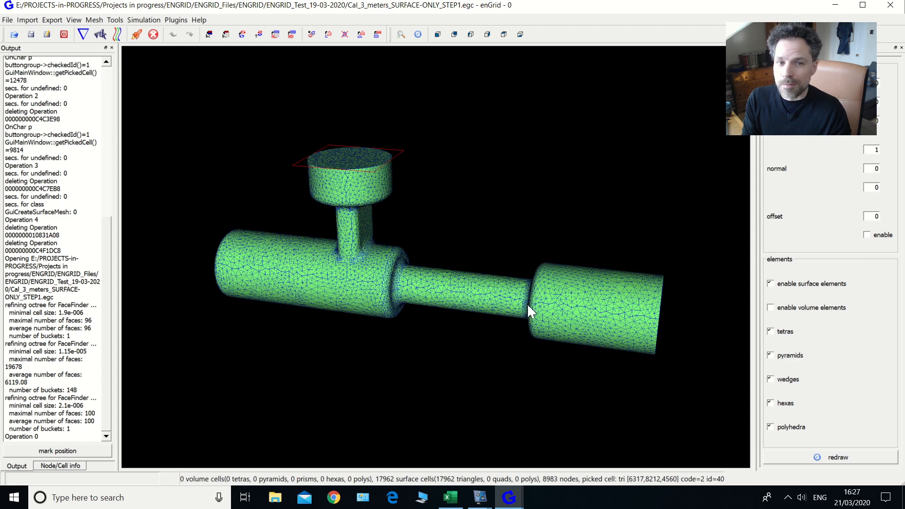
scroll(494, 282, "down", 5)
middle_click_drag(361, 328, 422, 347)
scroll(420, 332, "down", 3)
scroll(419, 332, "up", 4)
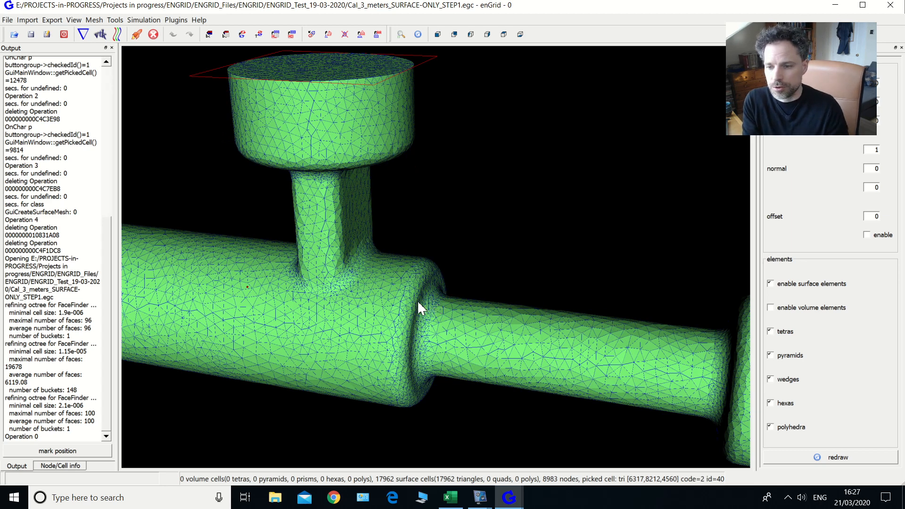
scroll(406, 305, "up", 1)
scroll(410, 308, "down", 4)
left_click_drag(507, 348, 409, 410)
scroll(436, 340, "up", 3)
scroll(439, 333, "down", 4)
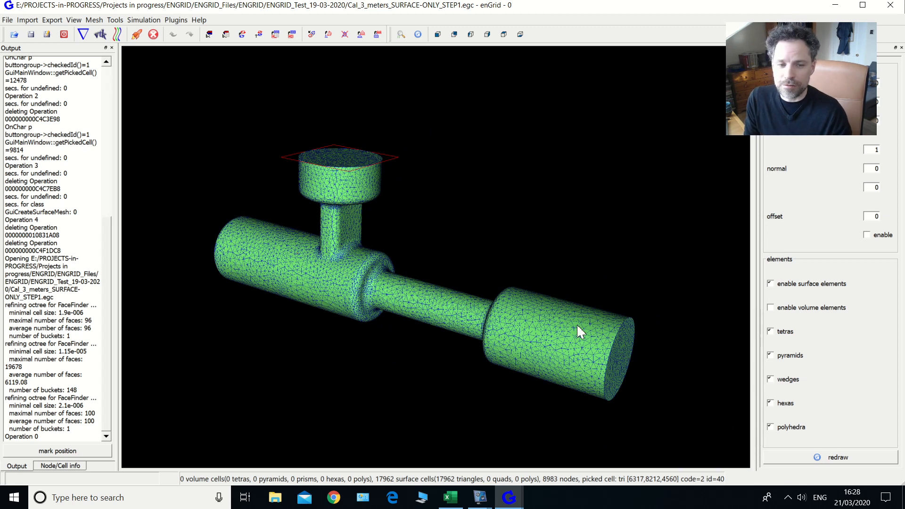
left_click(7, 19)
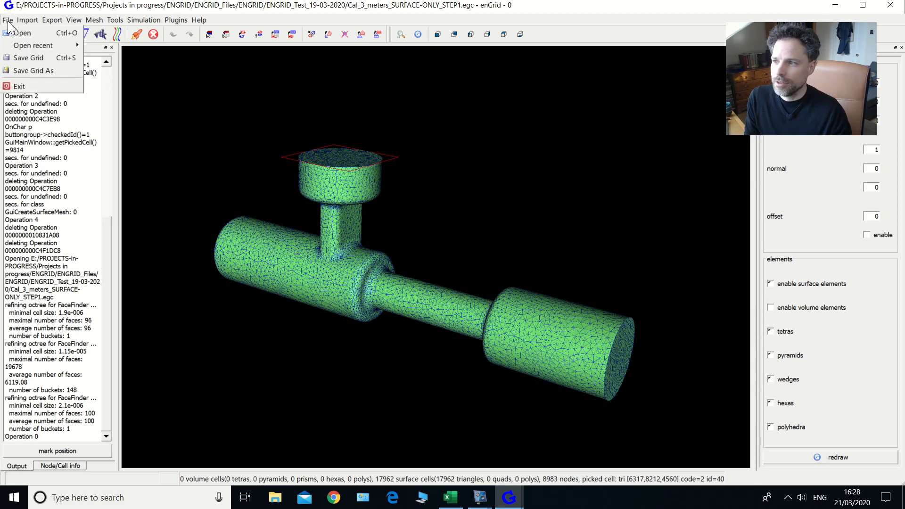
left_click(33, 71)
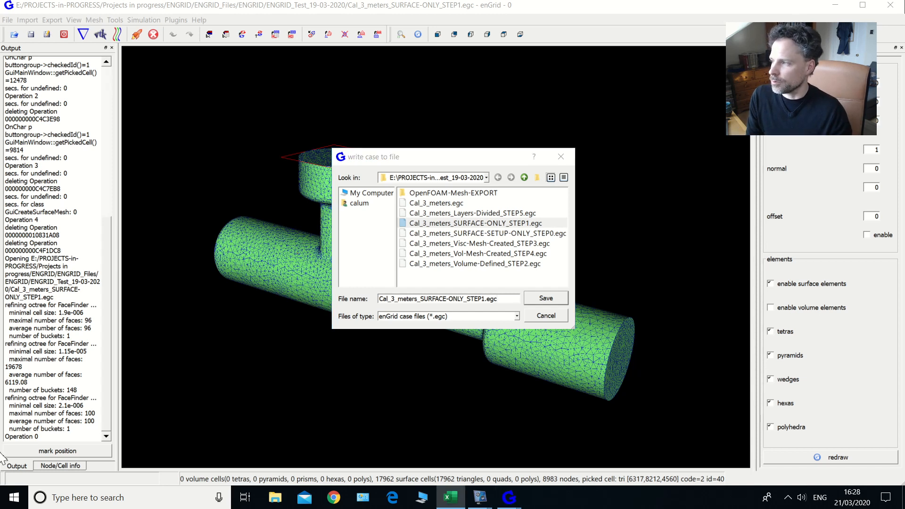
left_click(547, 316)
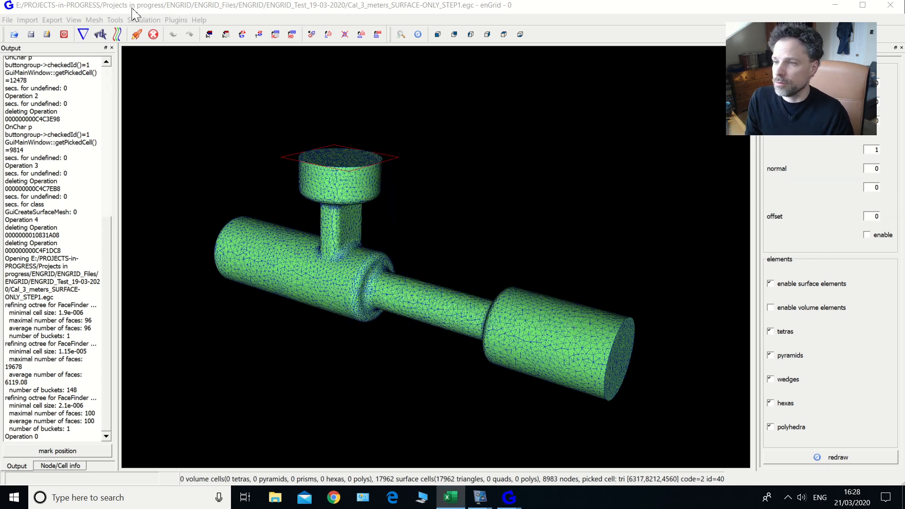
Step: Name boundary conditions 1, 2 and 3 as inlet, main and outlet
left_click(144, 20)
left_click(148, 32)
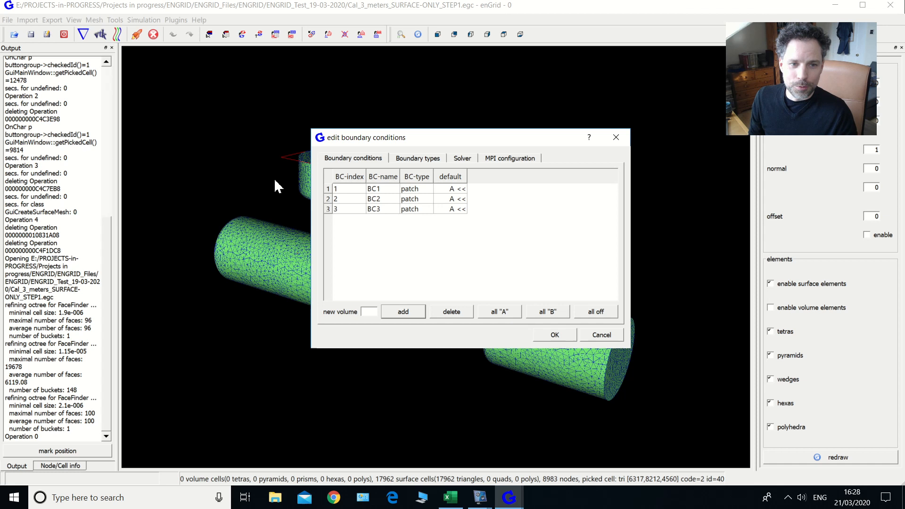
double_click(387, 189)
type("inlk")
type("t")
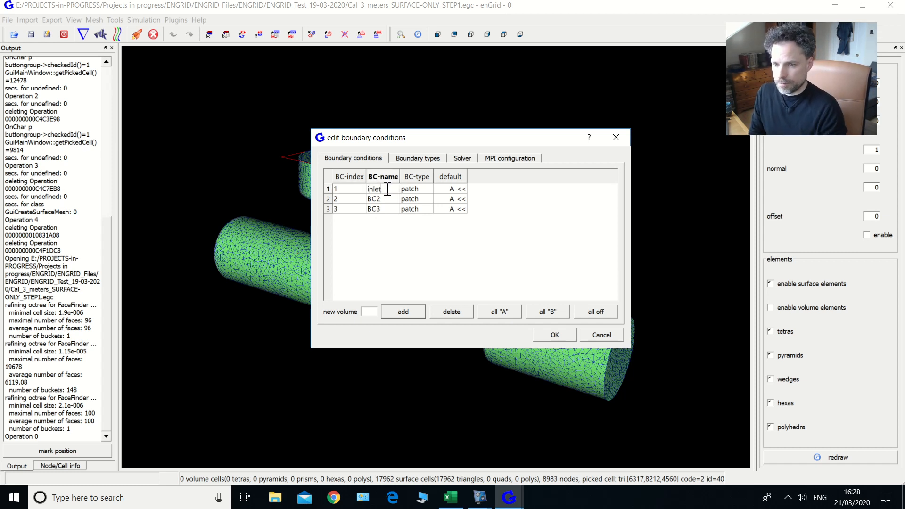
double_click(389, 199)
type("main")
double_click(382, 209)
type("out")
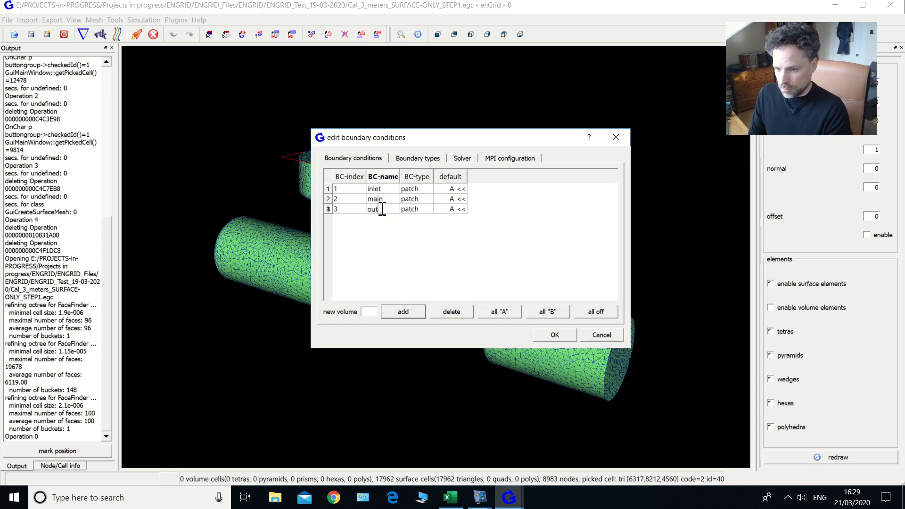
type("let")
left_click(415, 228)
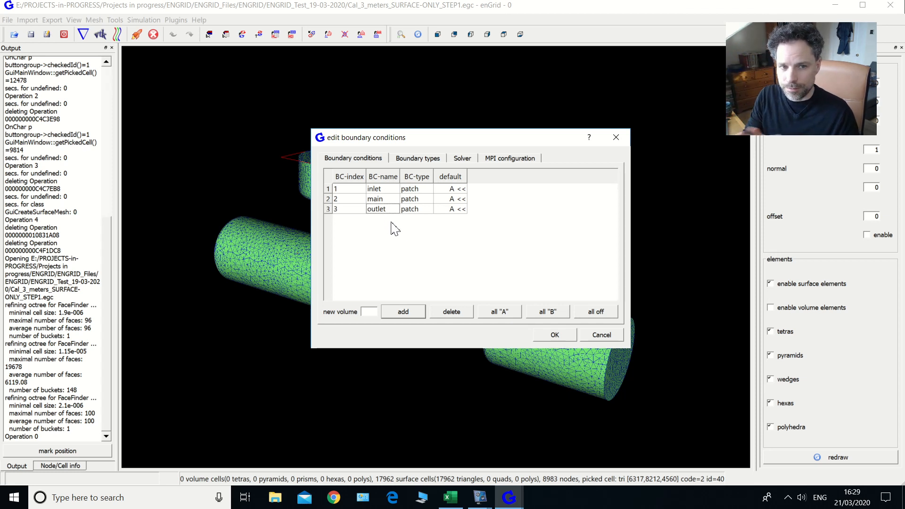
Step: Change the boundary type of the main boundary to wall
double_click(423, 201)
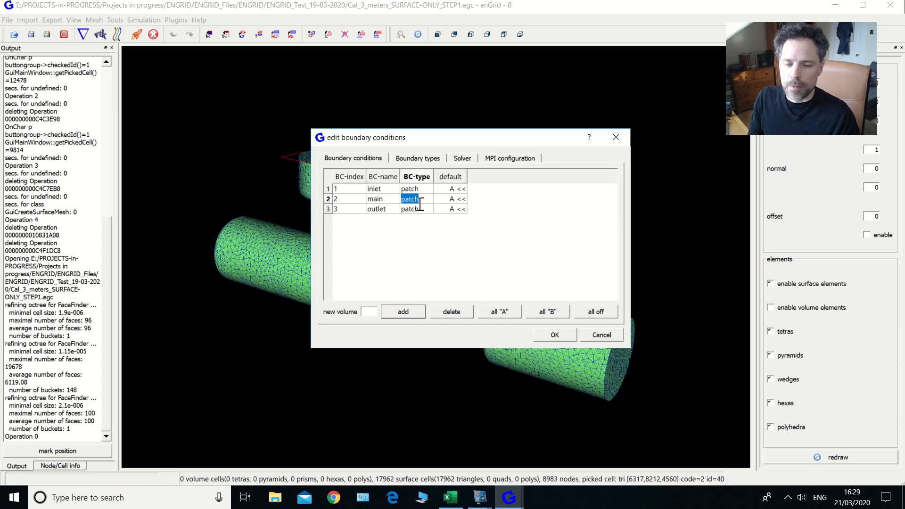
type("wall")
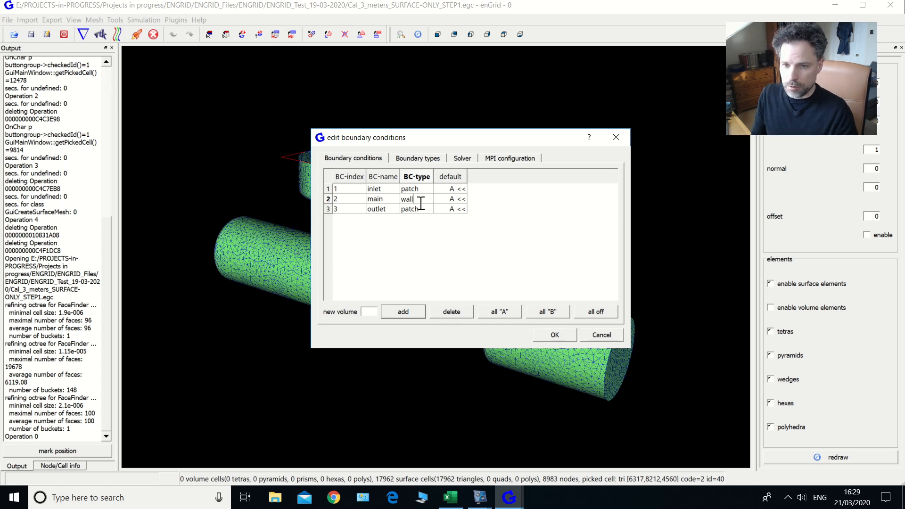
left_click(423, 209)
left_click(422, 199)
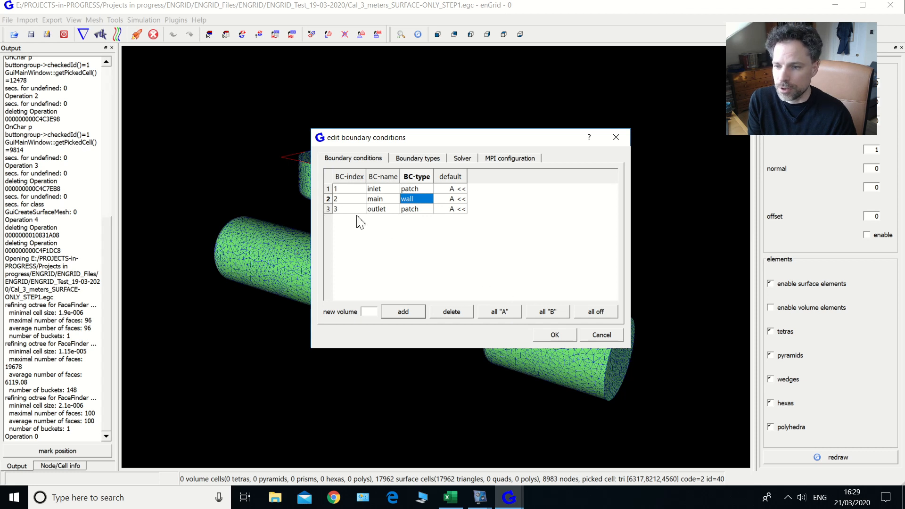
Step: Try replacing the default volume with a new one named vol in the boundary conditions, without applying the change
left_click(370, 314)
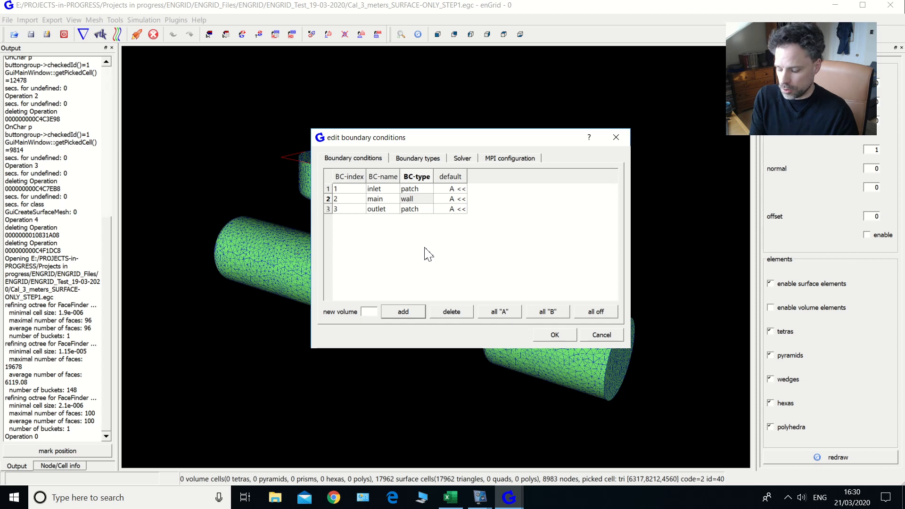
type("vol")
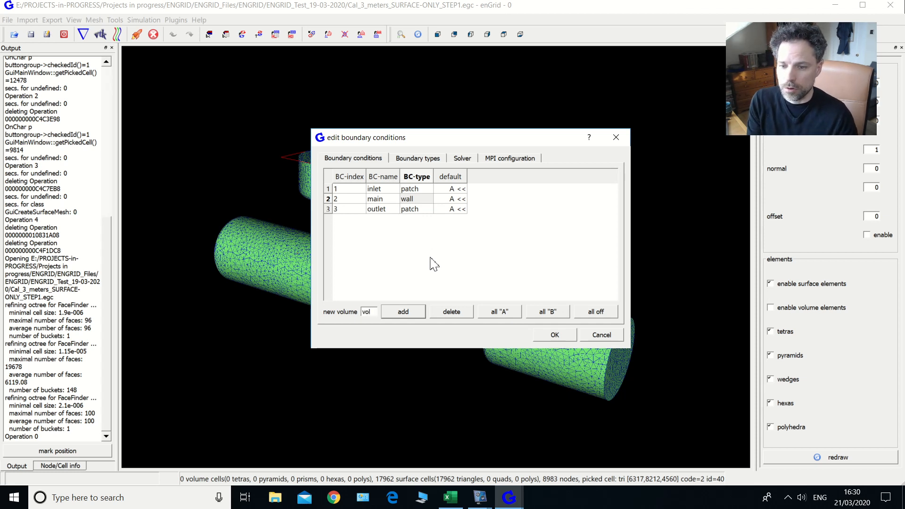
left_click(414, 315)
left_click(459, 179)
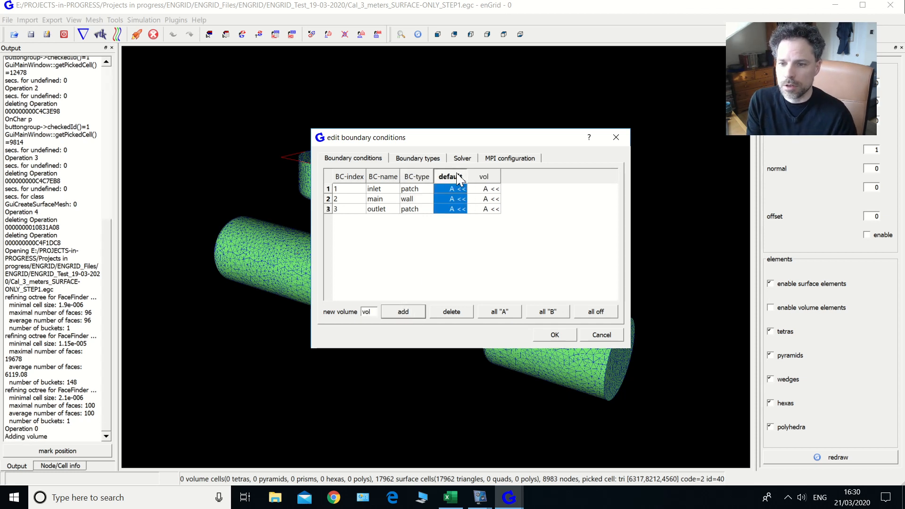
left_click(455, 315)
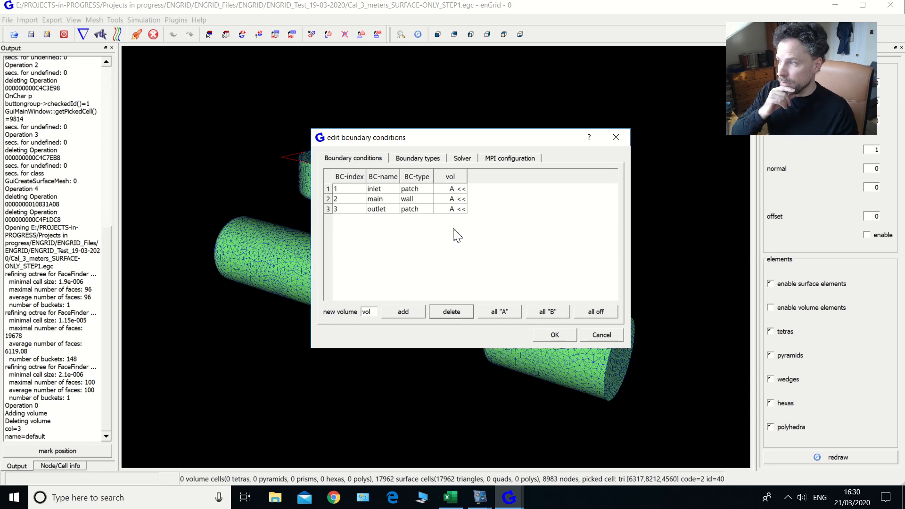
left_click(596, 339)
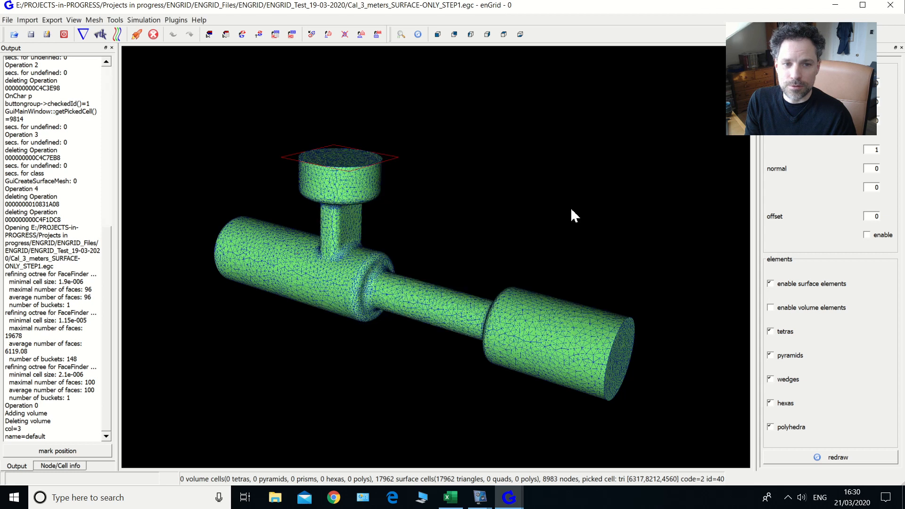
left_click(8, 21)
left_click(43, 70)
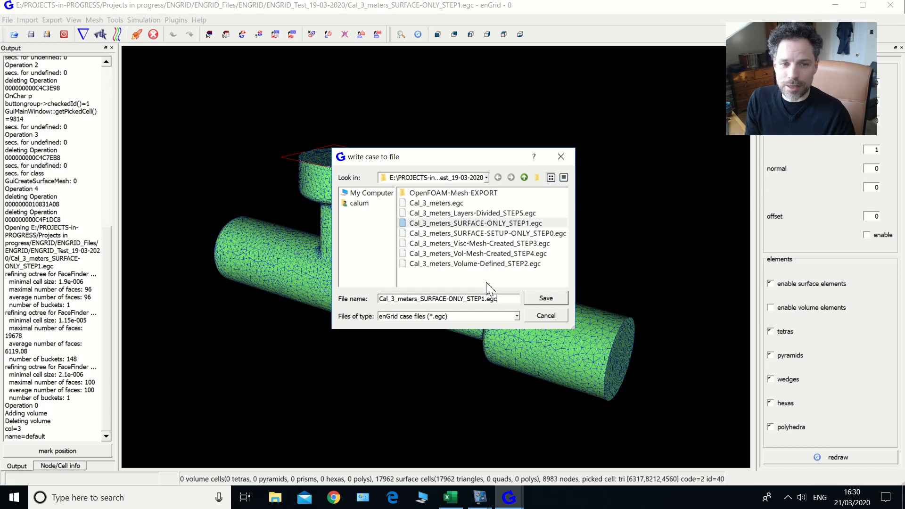
left_click(546, 316)
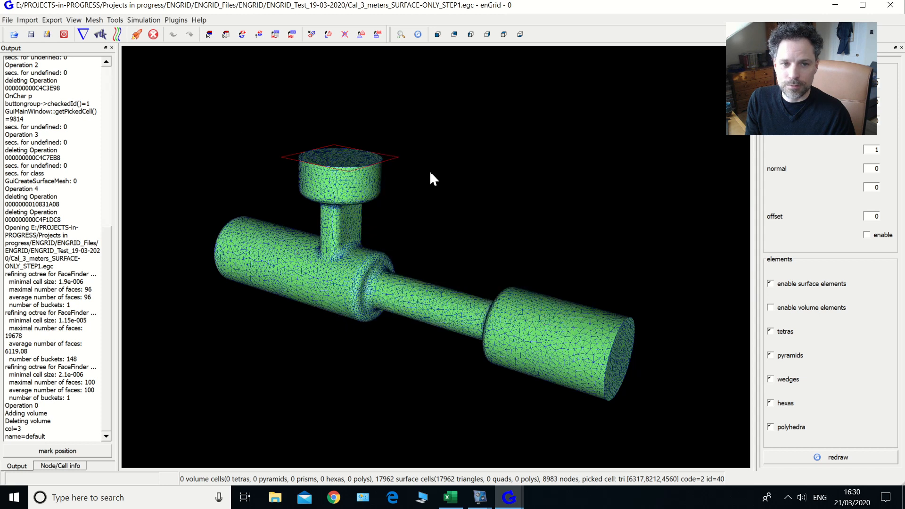
Step: Open the case file Cal_3_meters_Visc-Mesh-Created_STEP3.egc
left_click(11, 22)
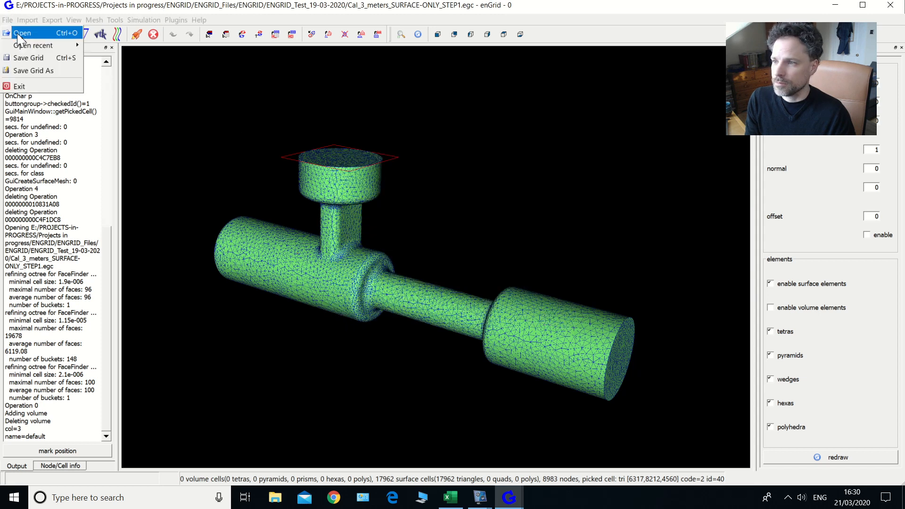
left_click(21, 33)
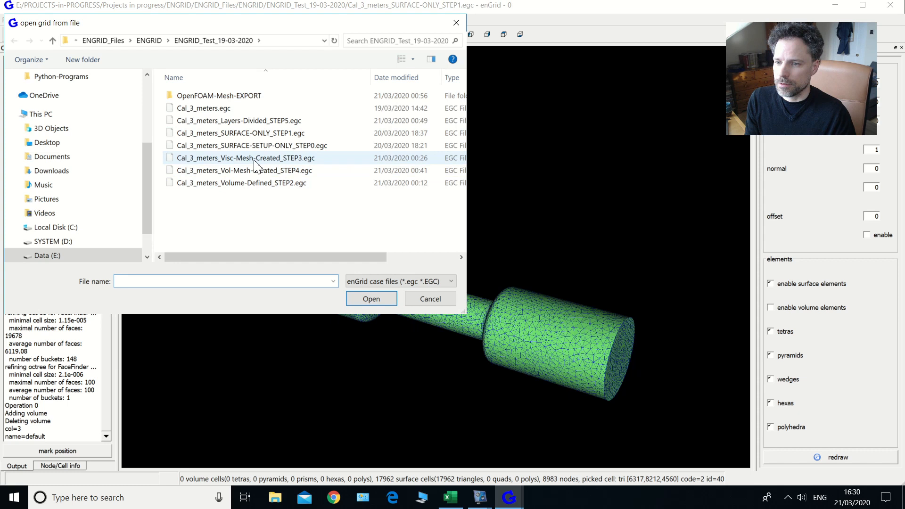
left_click(255, 160)
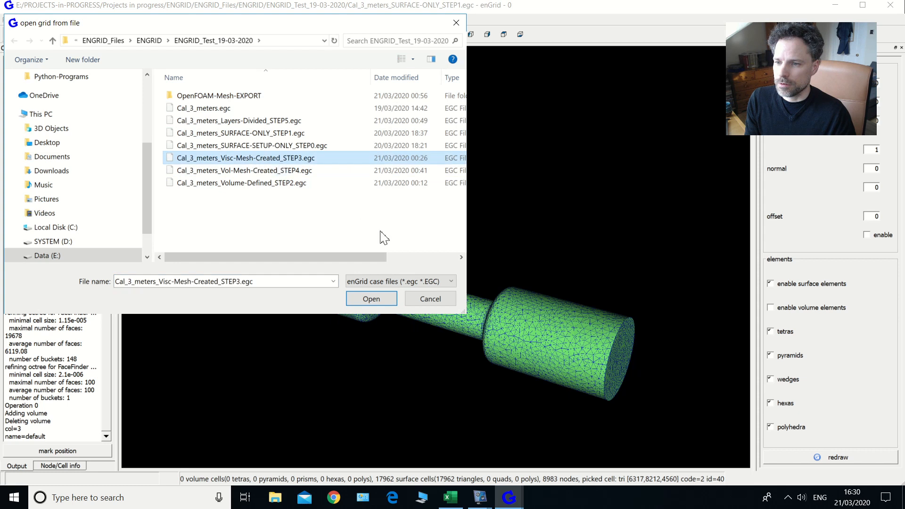
left_click(381, 304)
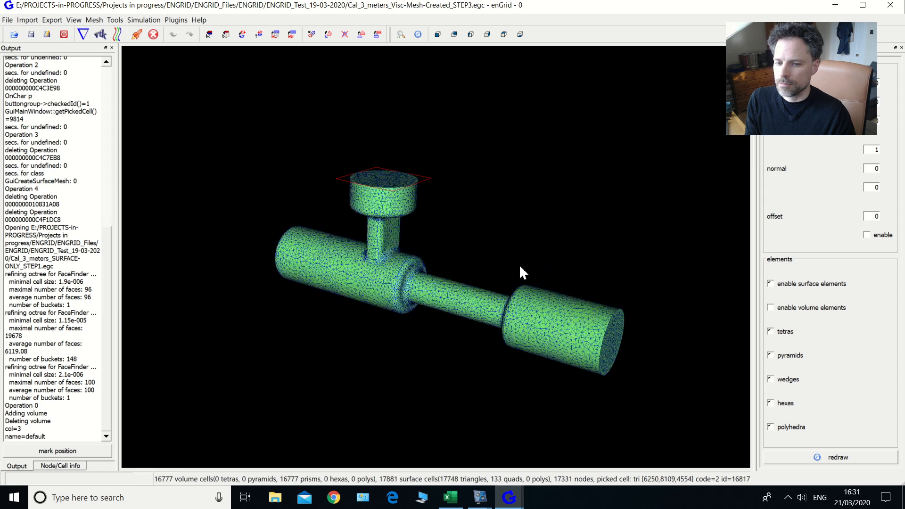
Step: Examine the outer mesh of the pipe model up close from the side and toward the open face of the large end cylinder
scroll(485, 242, "up", 5)
scroll(465, 273, "down", 3)
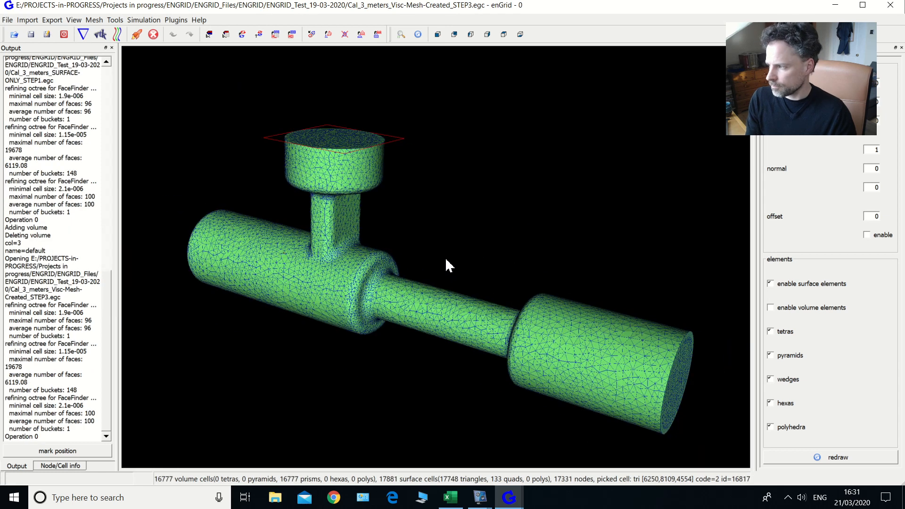
left_click_drag(437, 254, 418, 243)
left_click_drag(430, 264, 411, 234)
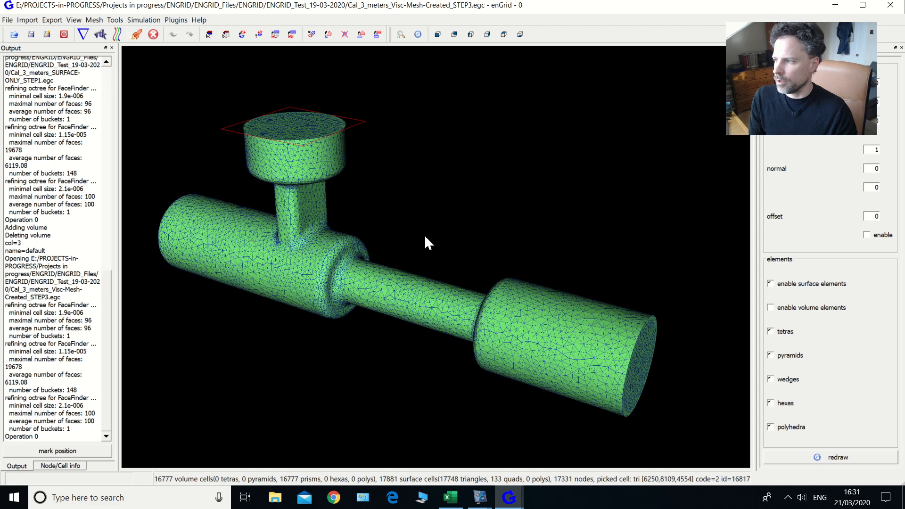
scroll(435, 238, "up", 1)
scroll(434, 237, "down", 1)
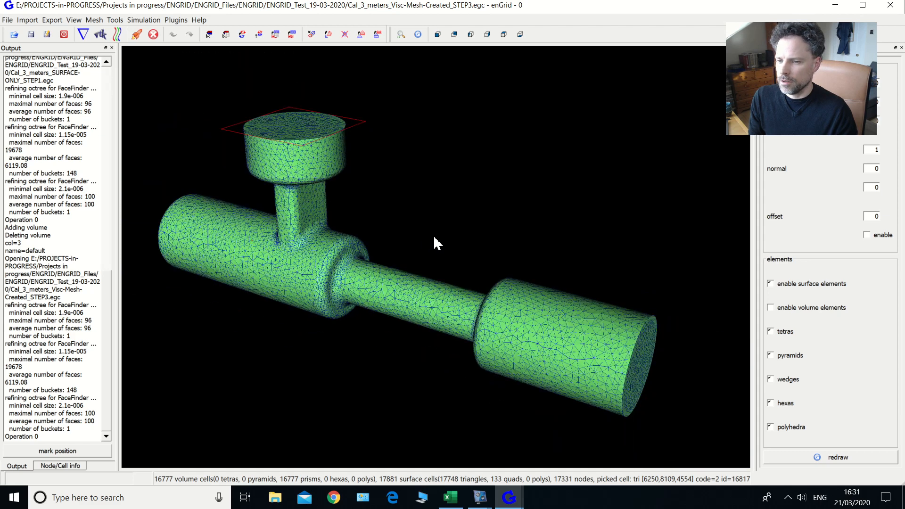
middle_click_drag(434, 237, 451, 245)
left_click_drag(453, 249, 461, 266)
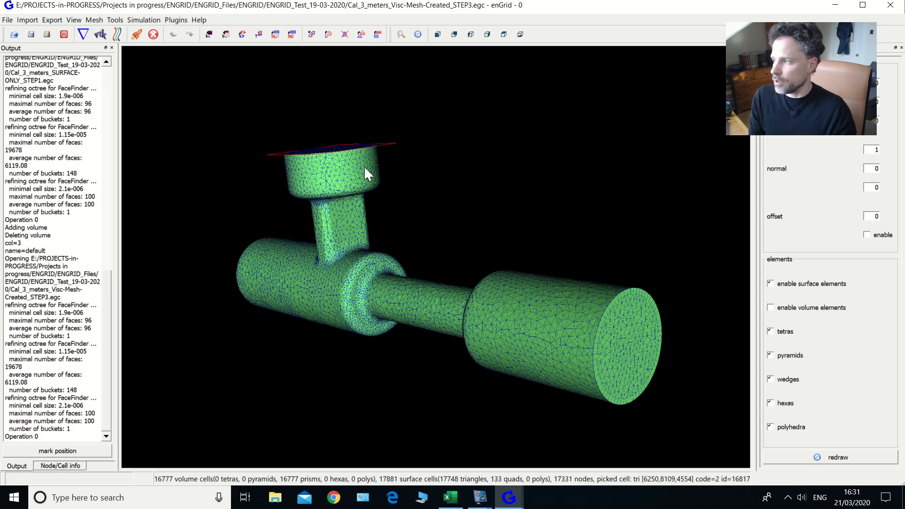
Step: Try configuring a prismatic boundary layer on the main boundary of volume vol with a relative first-cell height of 0.002, without creating it
left_click(94, 20)
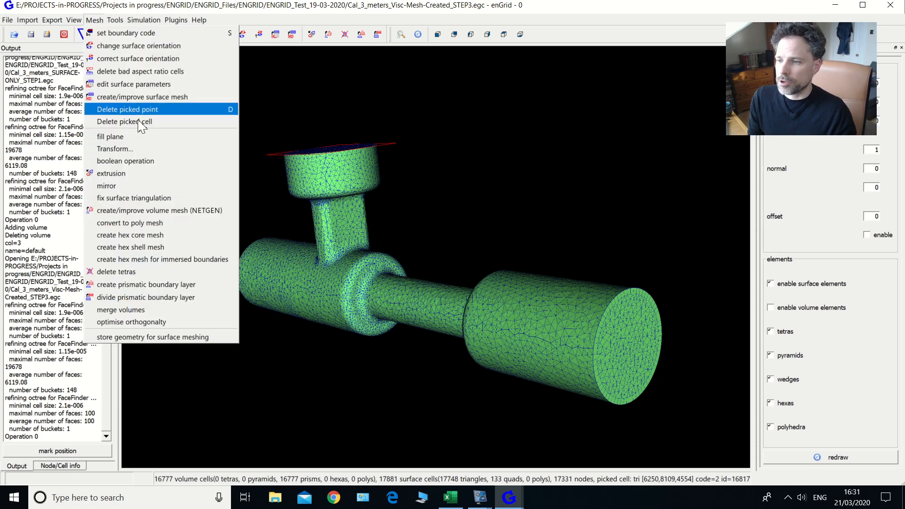
left_click(144, 287)
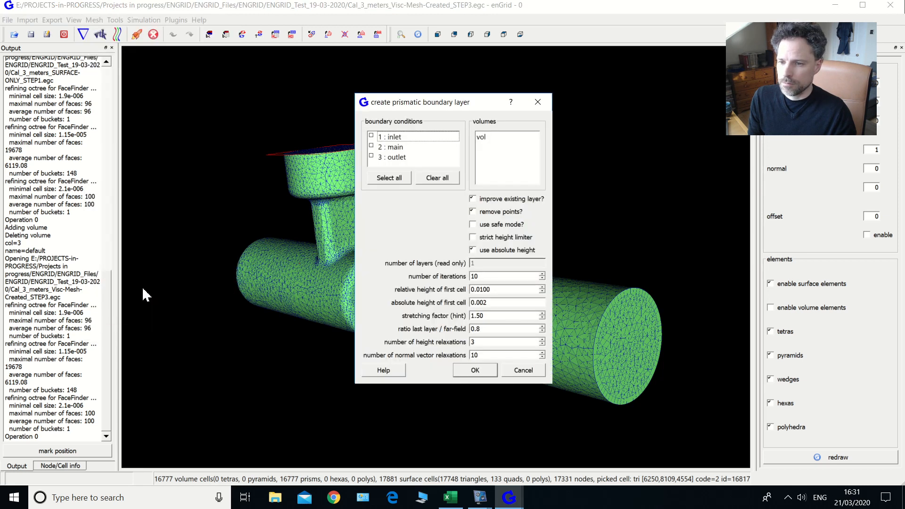
left_click(371, 147)
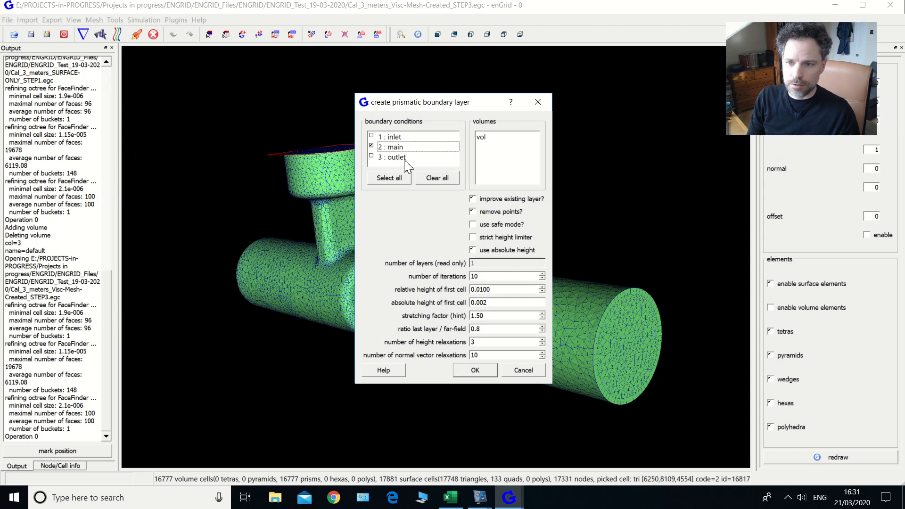
left_click(489, 140)
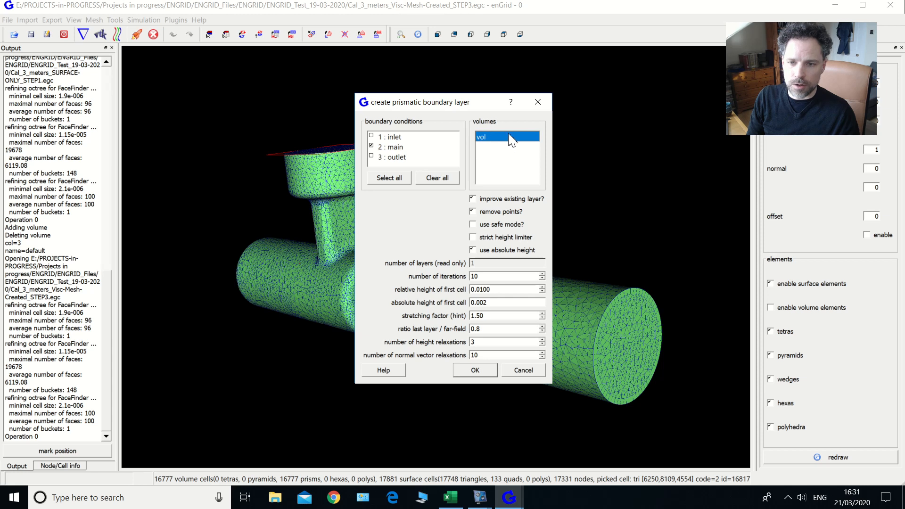
left_click(497, 290)
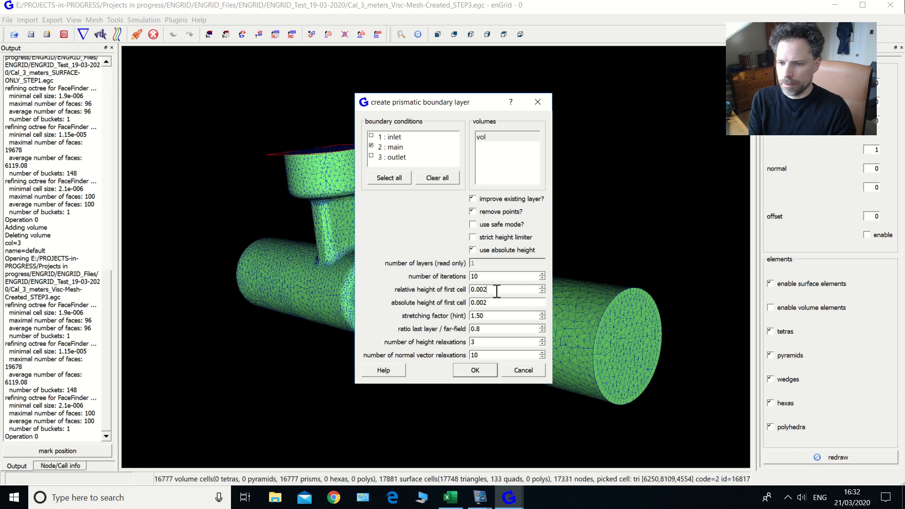
left_click_drag(492, 292, 454, 285)
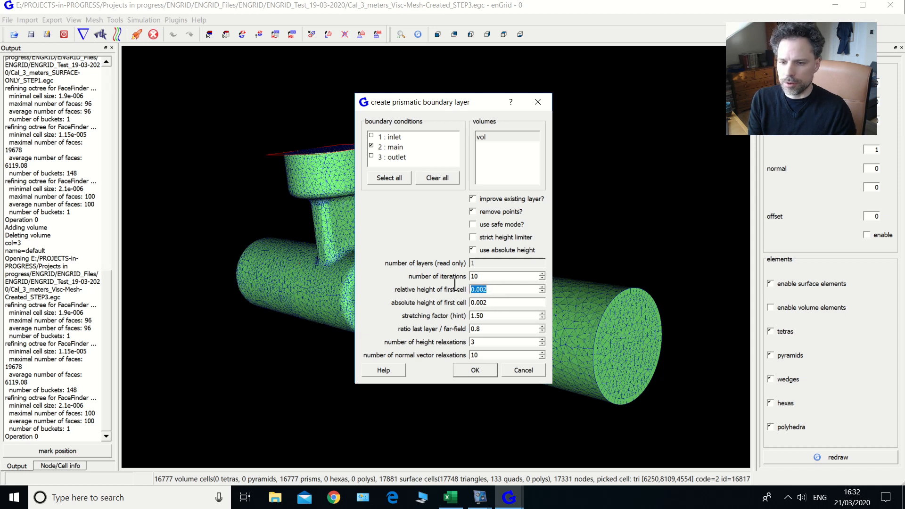
left_click(502, 307)
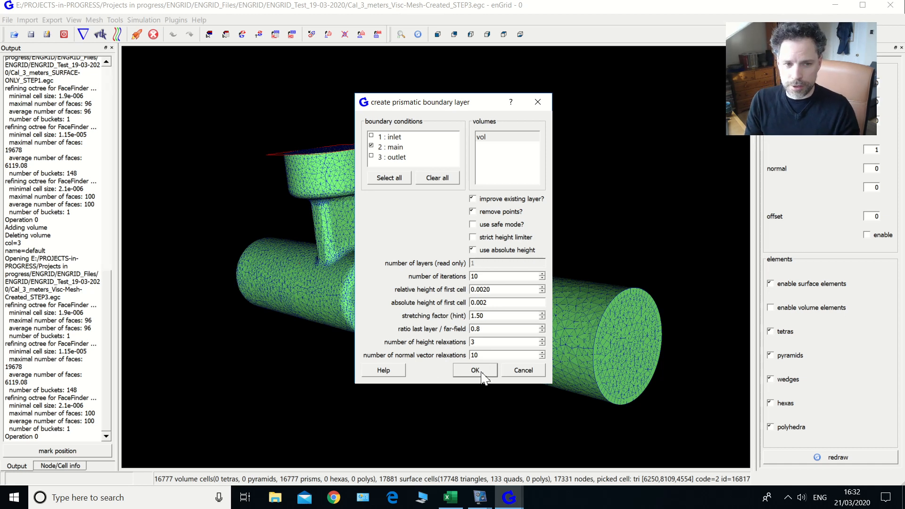
left_click(527, 373)
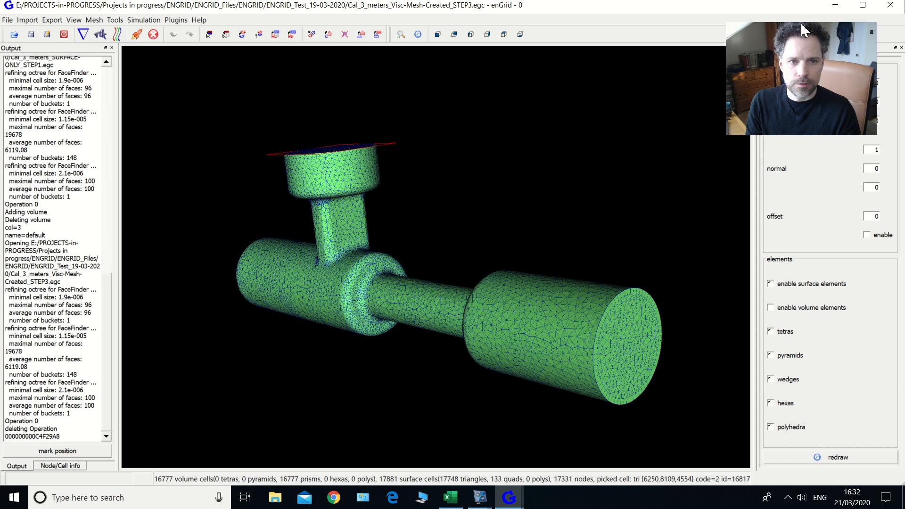
Step: Enable clipping and volume elements, disable surface elements, redraw the mesh and inspect the boundary layer in cross-section
left_click(743, 31)
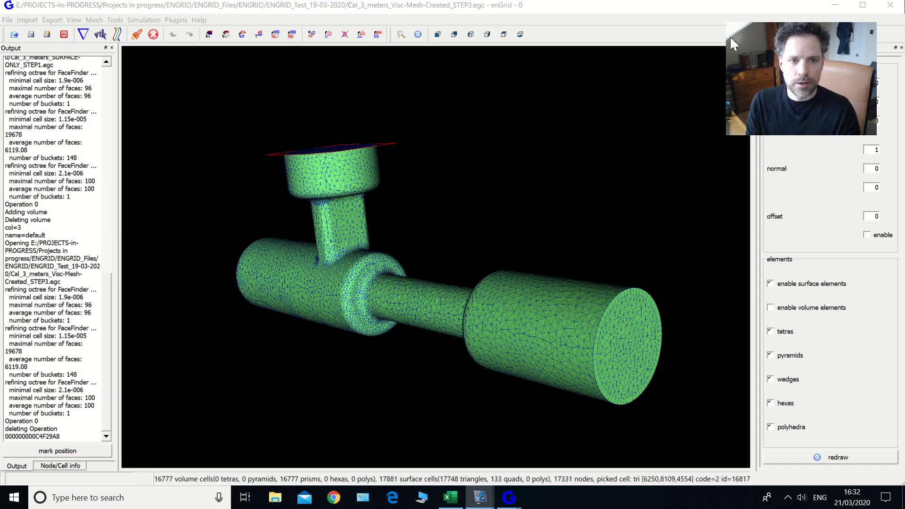
double_click(731, 6)
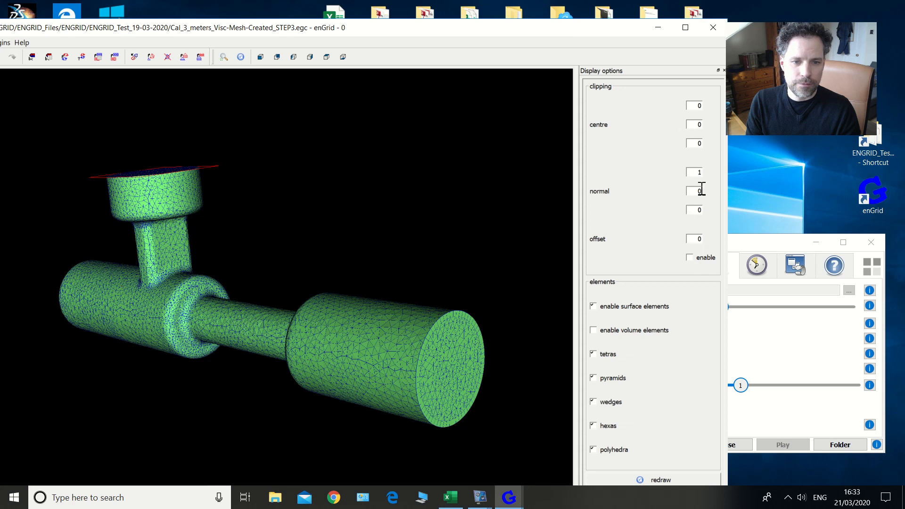
left_click(690, 258)
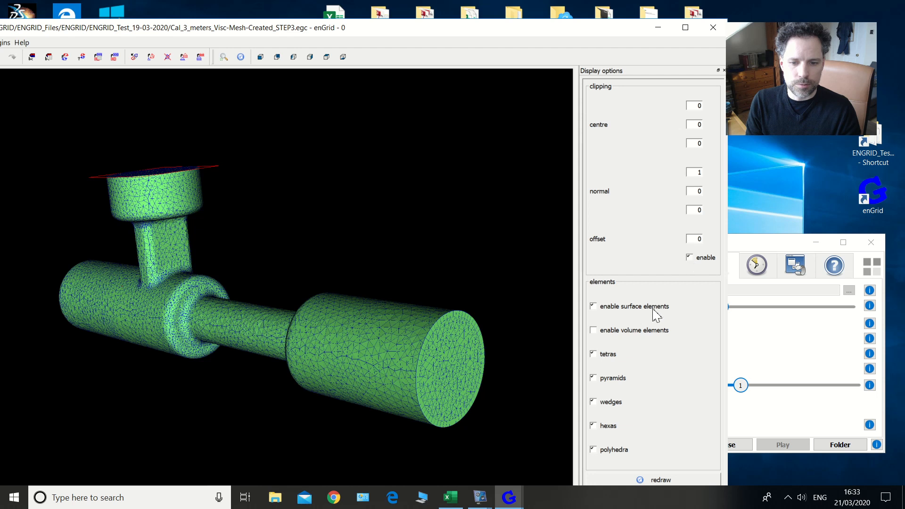
left_click(597, 334)
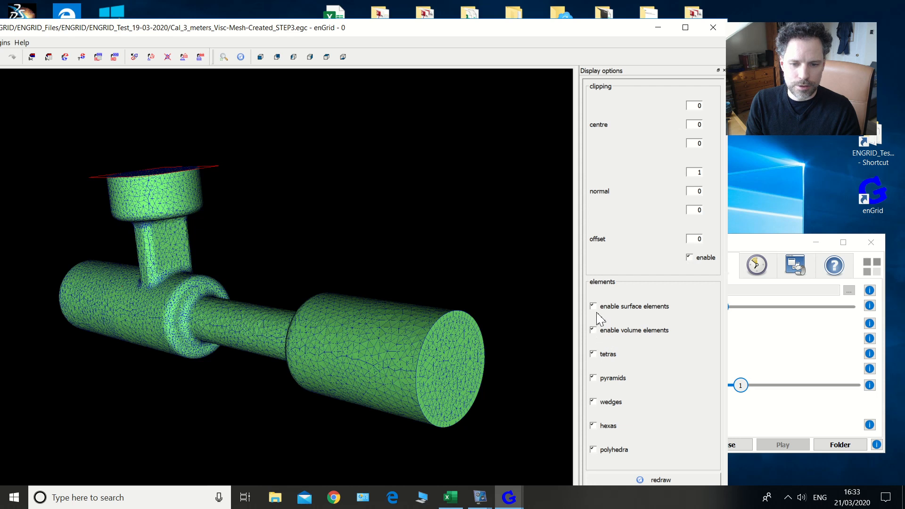
left_click(671, 481)
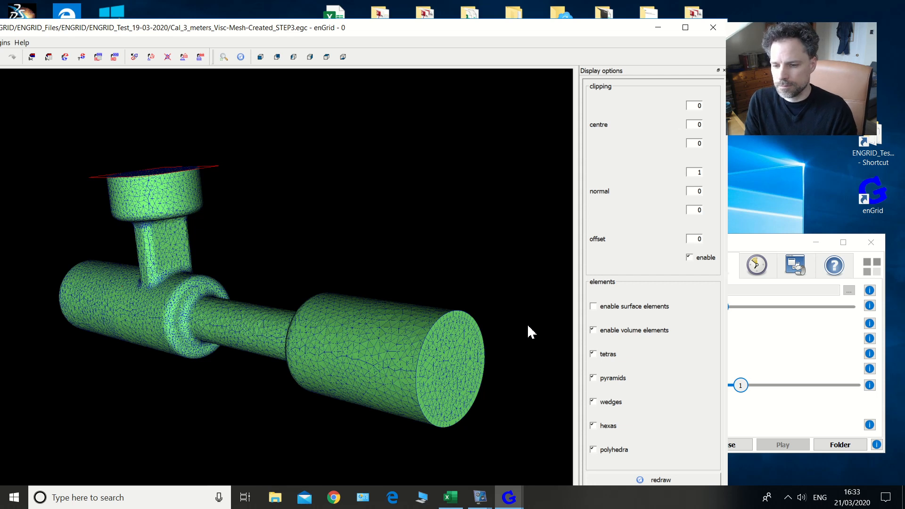
left_click_drag(520, 296, 240, 307)
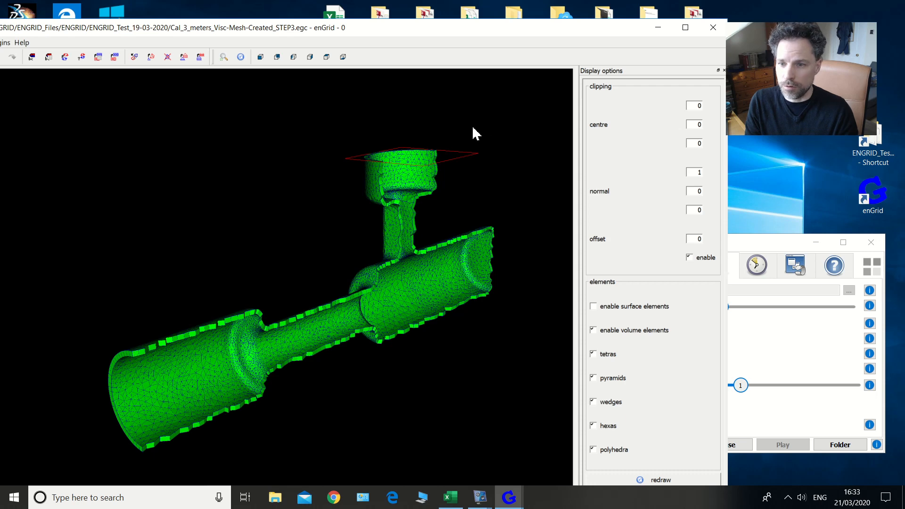
left_click_drag(395, 343, 333, 260)
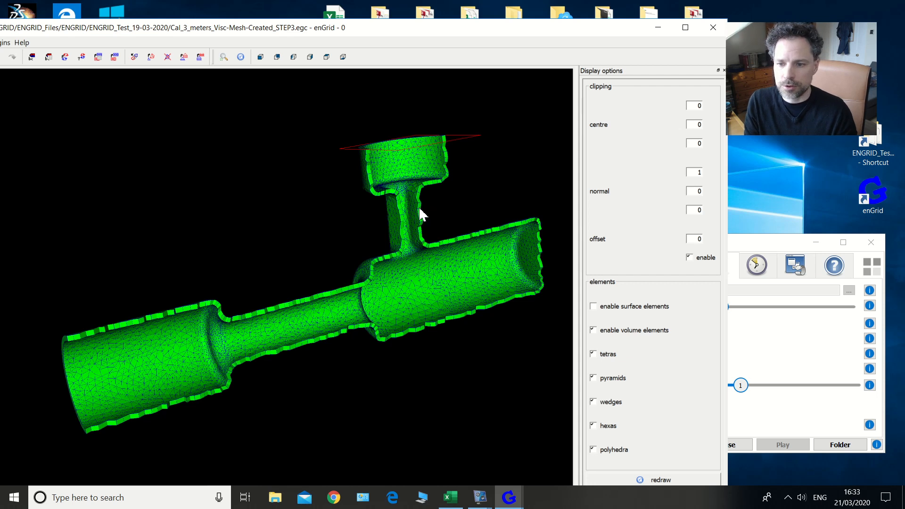
left_click_drag(445, 320, 307, 340)
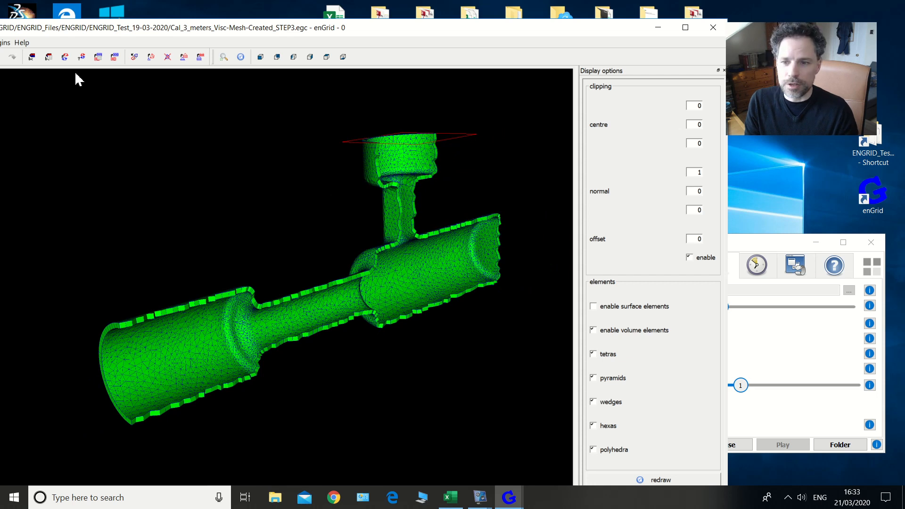
left_click(685, 27)
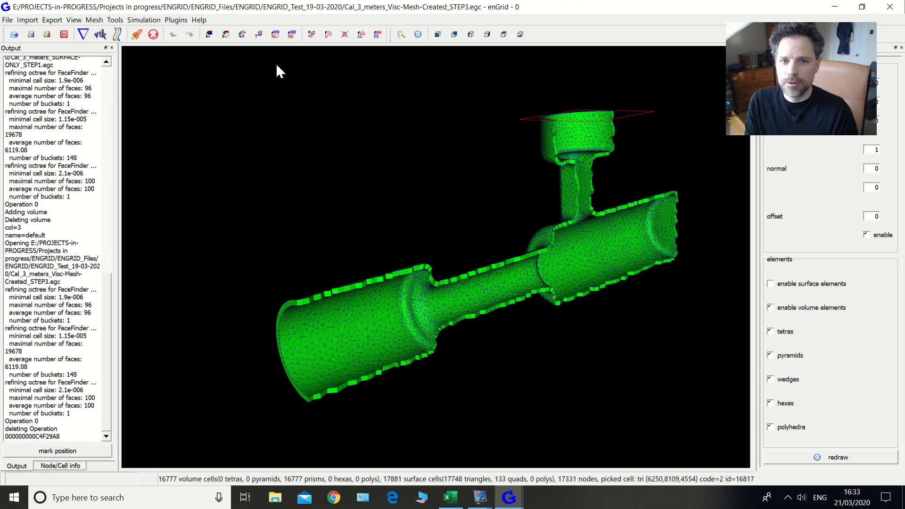
left_click(7, 20)
left_click(49, 73)
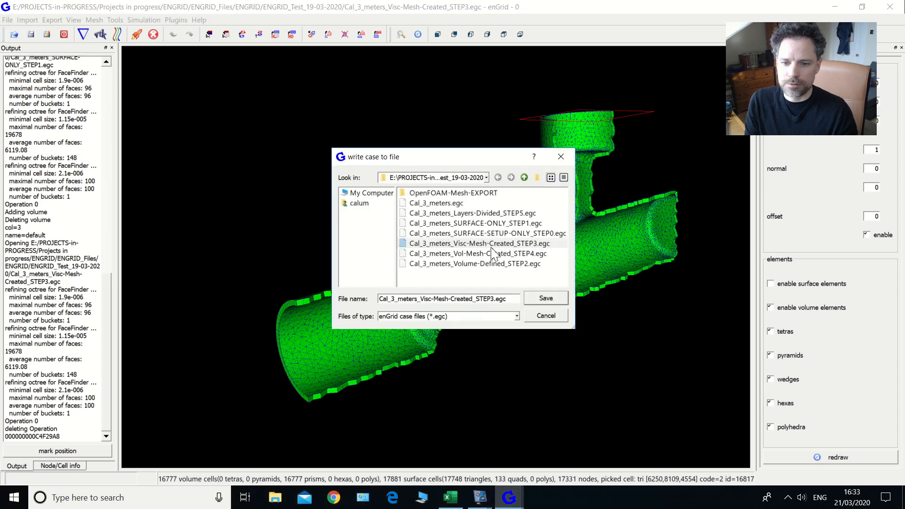
left_click(545, 317)
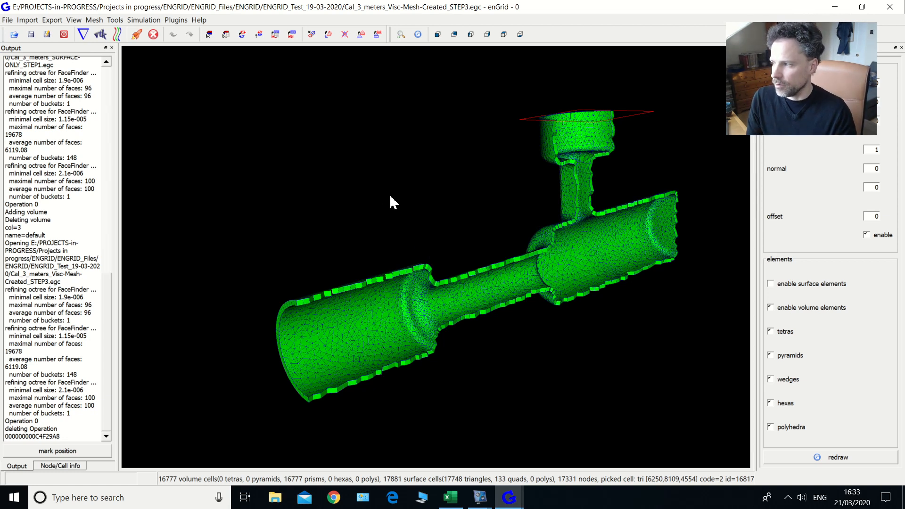
middle_click_drag(435, 210, 397, 191)
left_click_drag(362, 208, 370, 250)
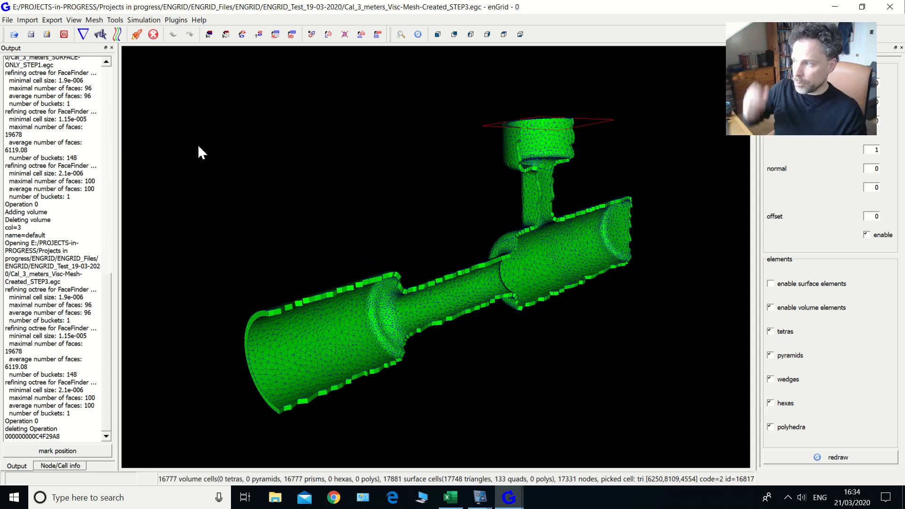
left_click(97, 21)
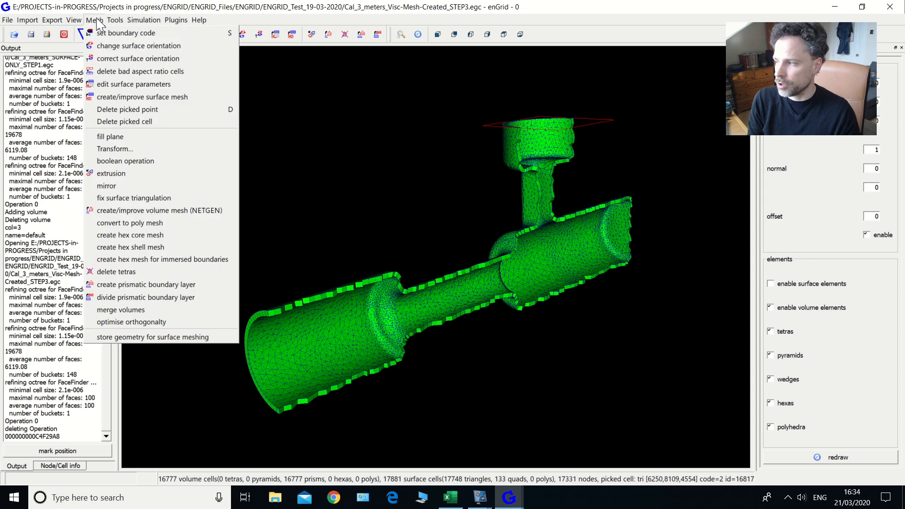
left_click(197, 213)
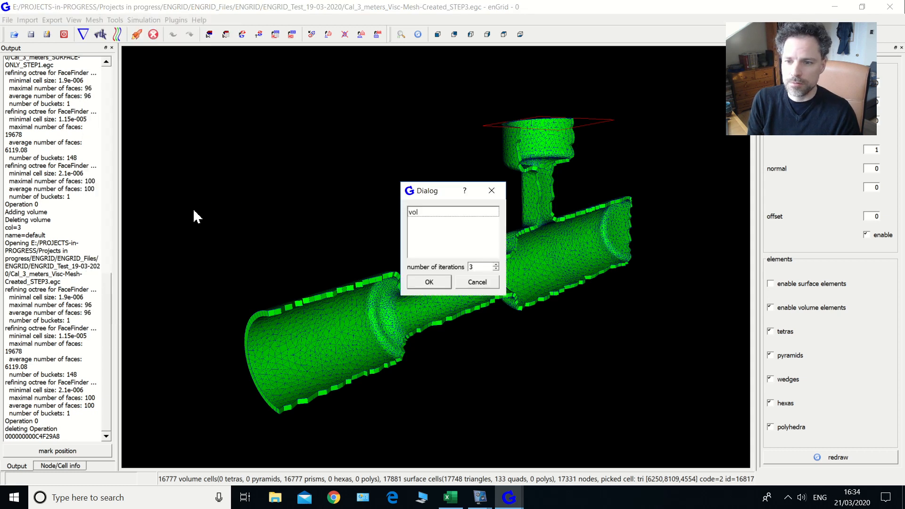
left_click(423, 214)
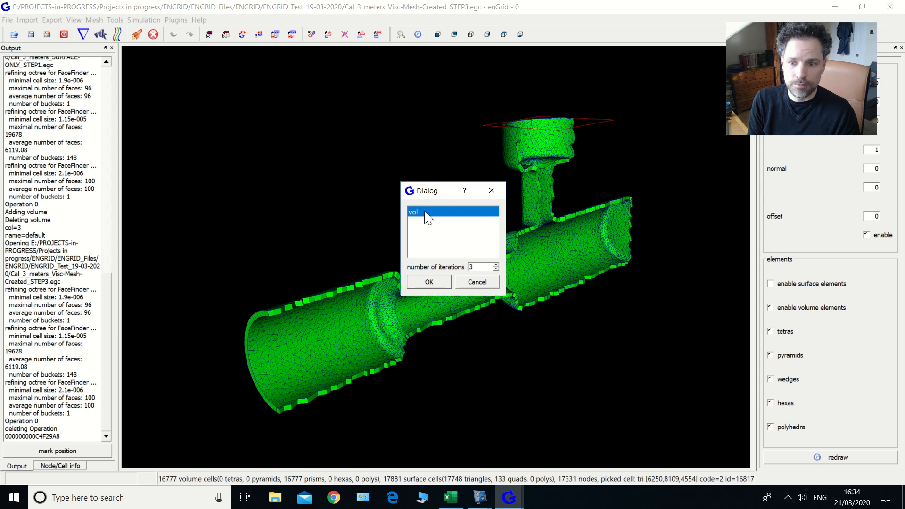
left_click(477, 283)
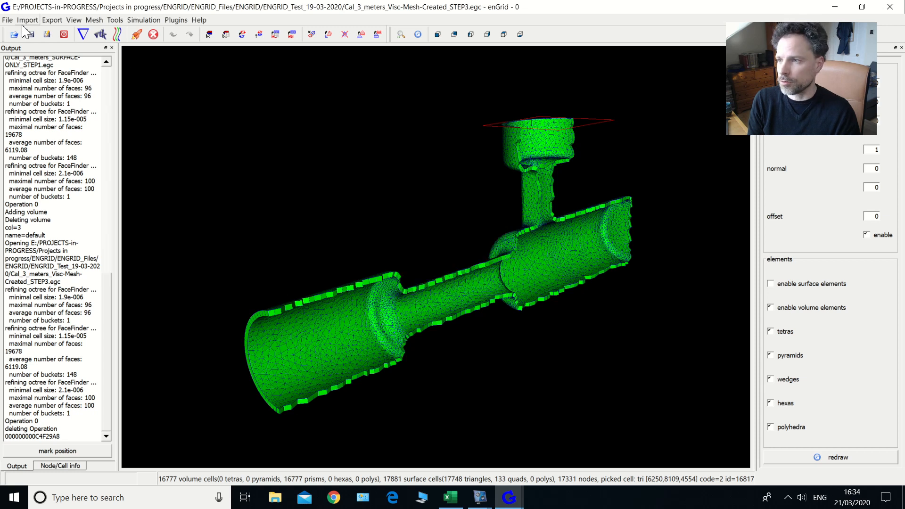
Step: Open the case file Cal_3_meters_Vol-Mesh-Created_STEP4.egc and examine its volume mesh in cross-section
left_click(6, 19)
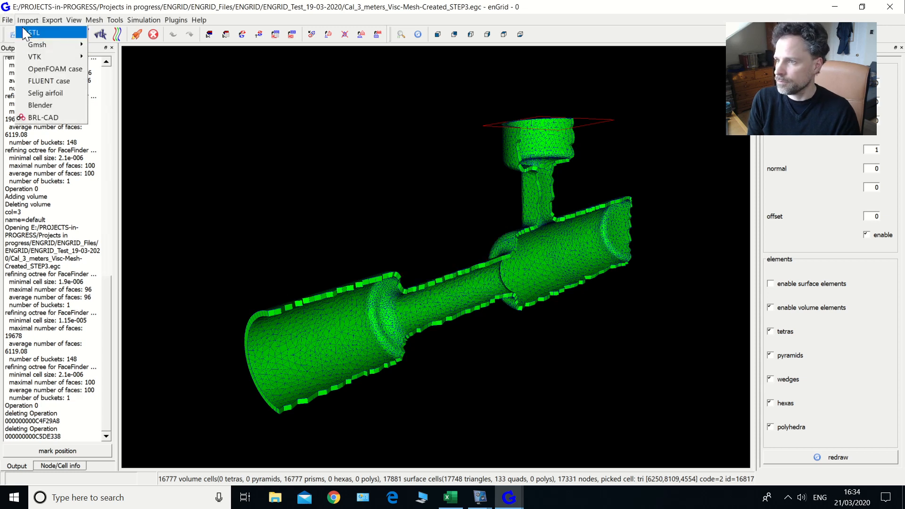
left_click(14, 35)
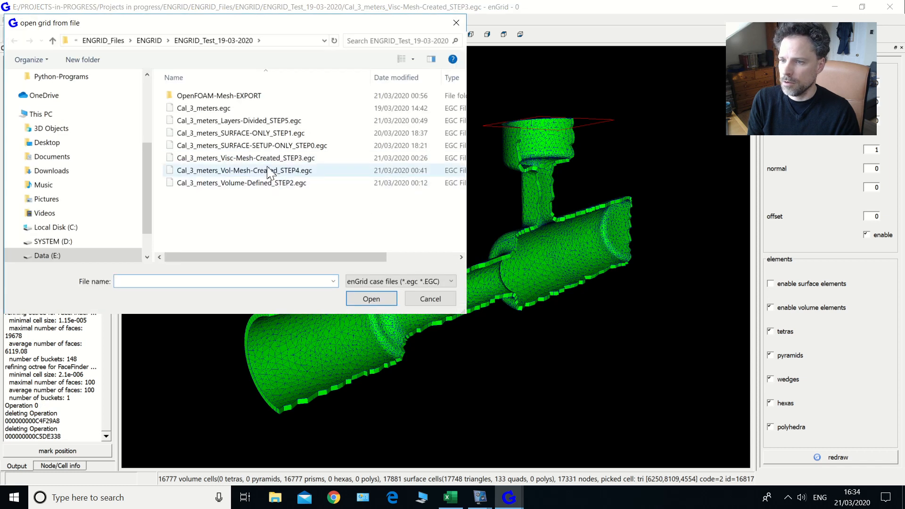
left_click(261, 174)
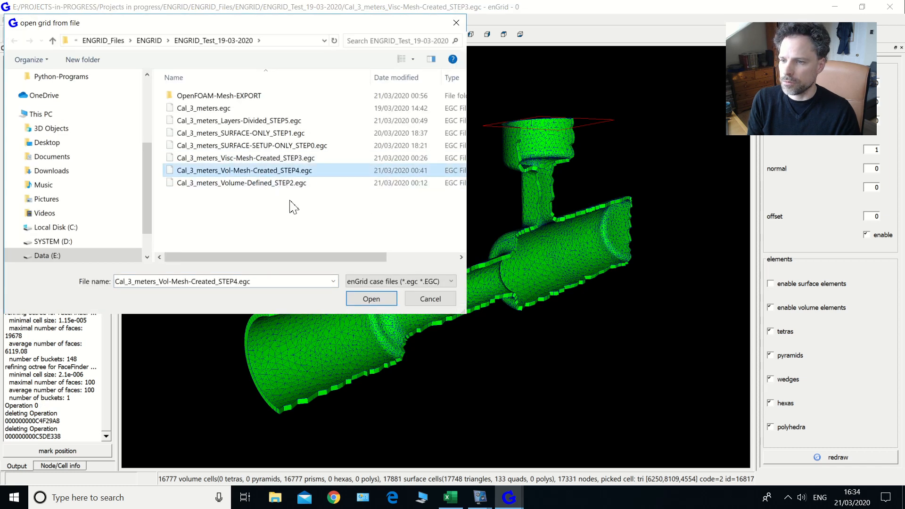
left_click(371, 300)
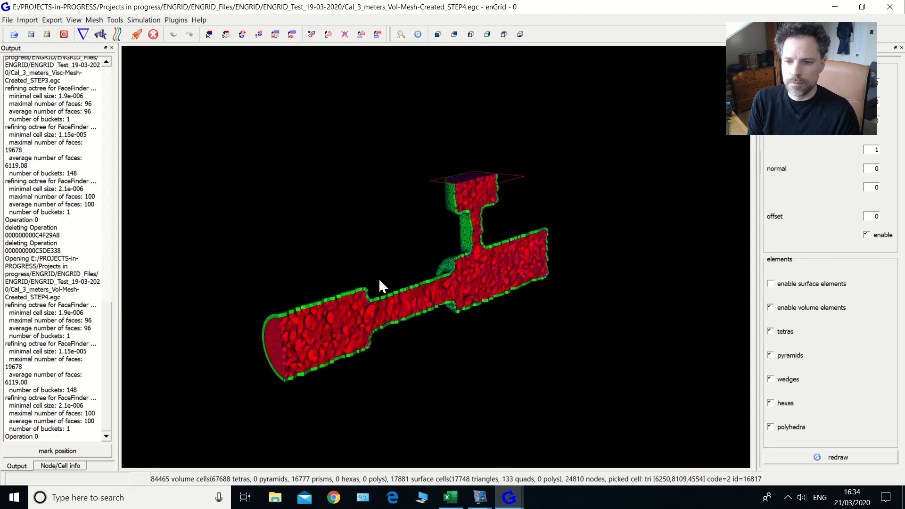
scroll(437, 288, "up", 3)
scroll(437, 287, "down", 3)
left_click_drag(436, 287, 523, 214)
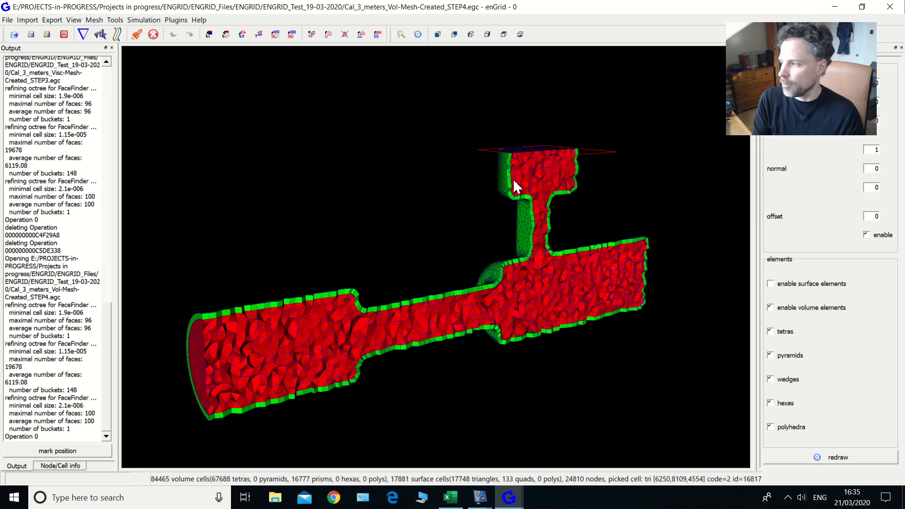
Step: Divide the prismatic boundary layer of volume vol into 5 layers with an absolute first-cell height of 0.0002
left_click(95, 20)
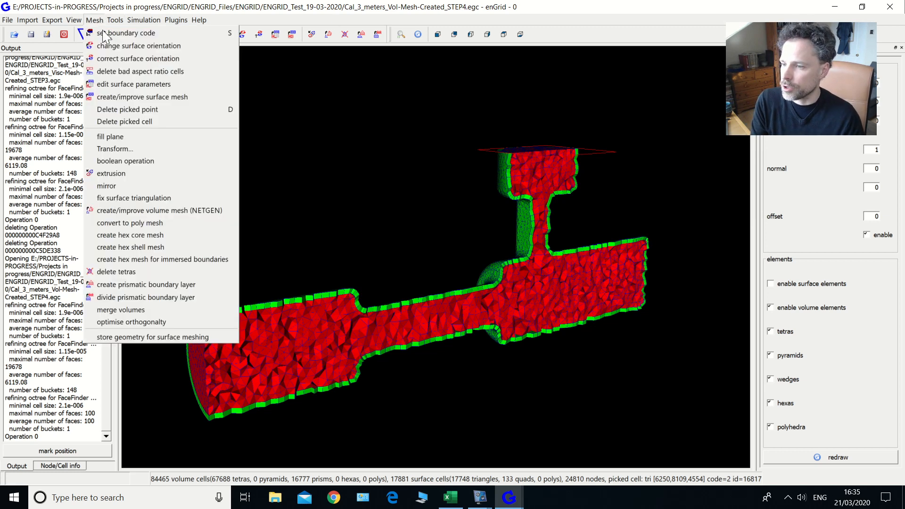
left_click(166, 298)
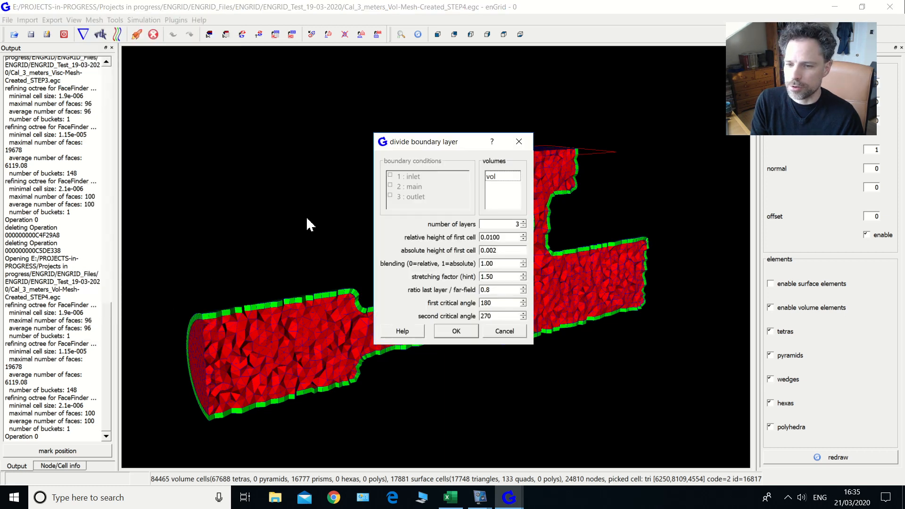
left_click(499, 180)
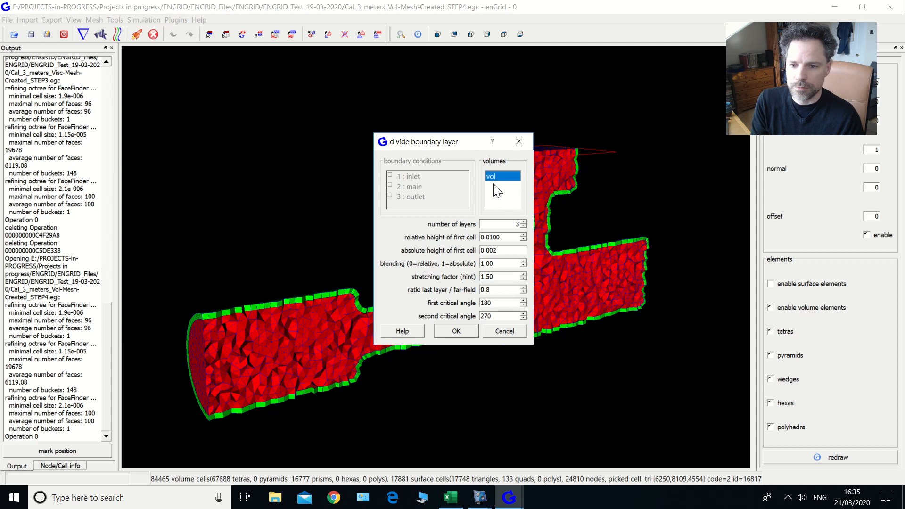
double_click(510, 225)
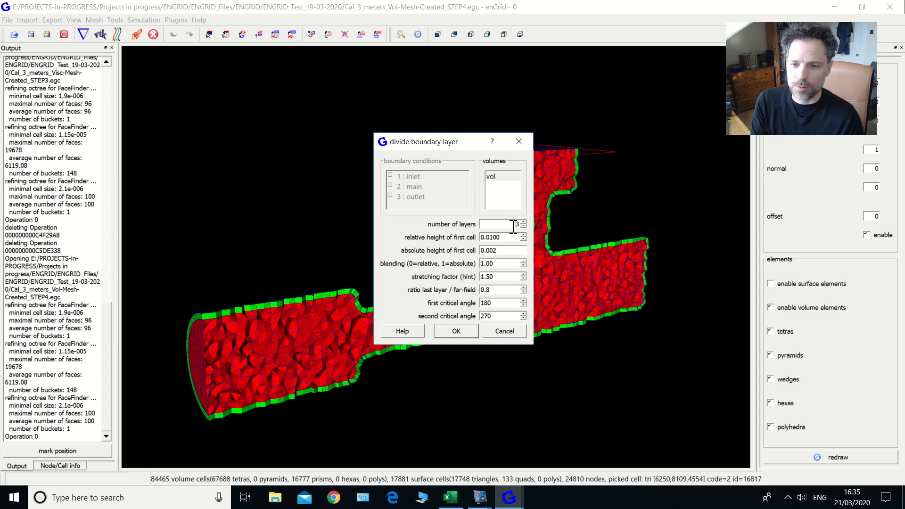
type("5")
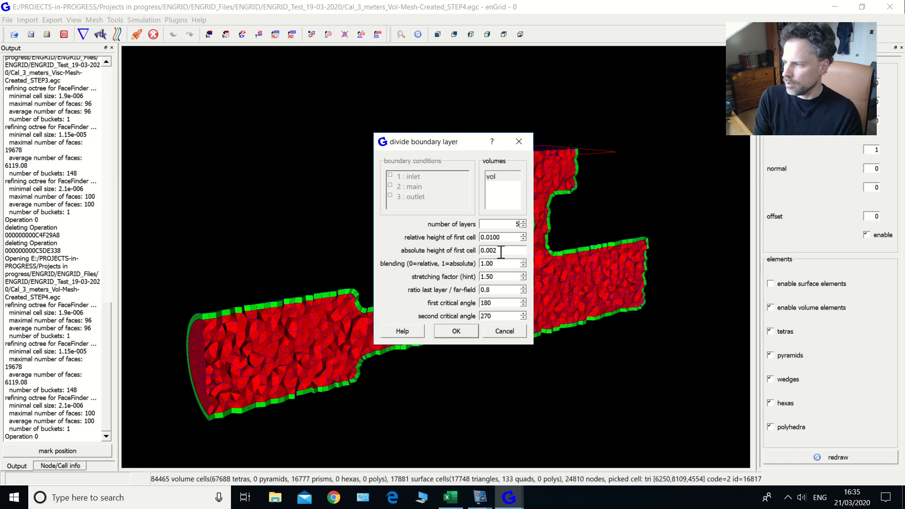
left_click_drag(501, 252, 459, 248)
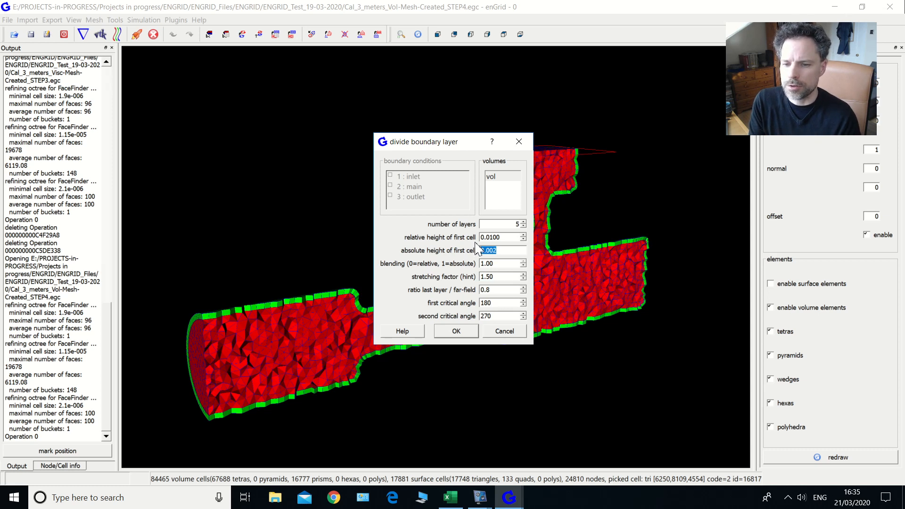
type("0.0002")
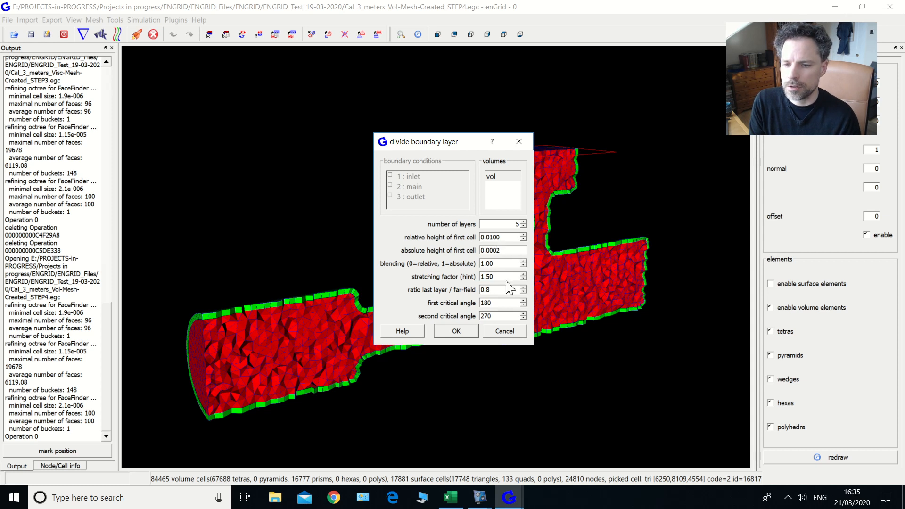
left_click(451, 332)
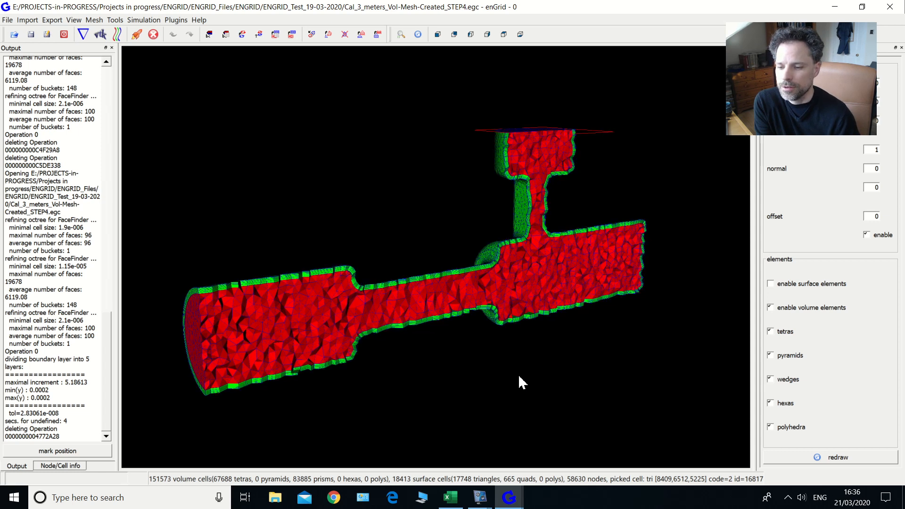
Step: Examine the divided boundary layer up close at the open end of the large cylinder
middle_click_drag(446, 389, 477, 397)
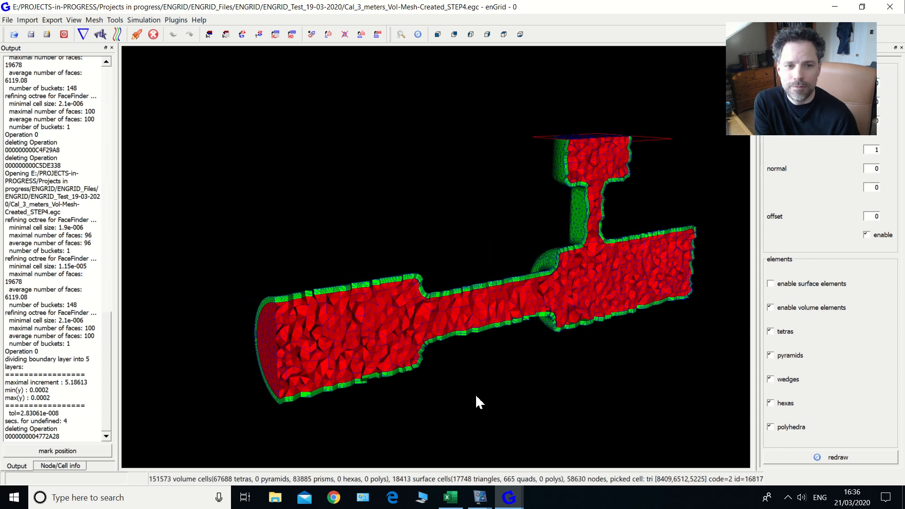
middle_click_drag(297, 371, 377, 374)
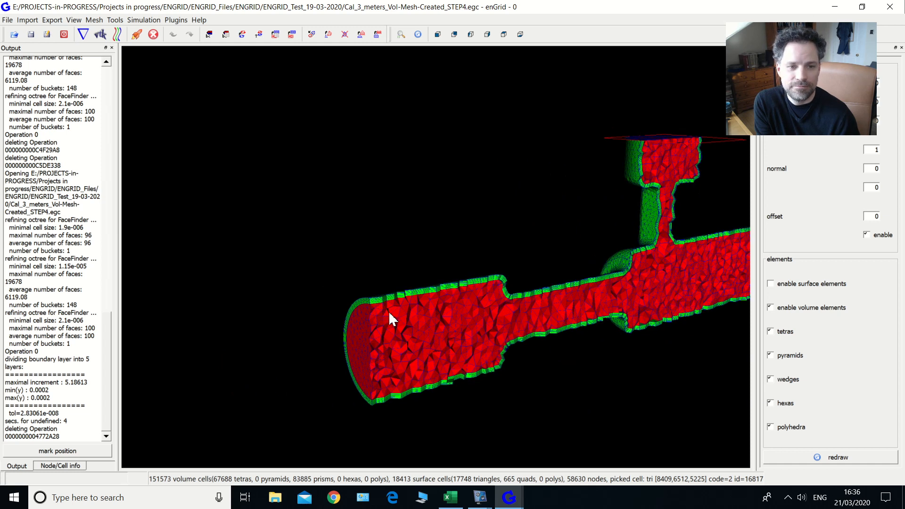
scroll(406, 316, "up", 10)
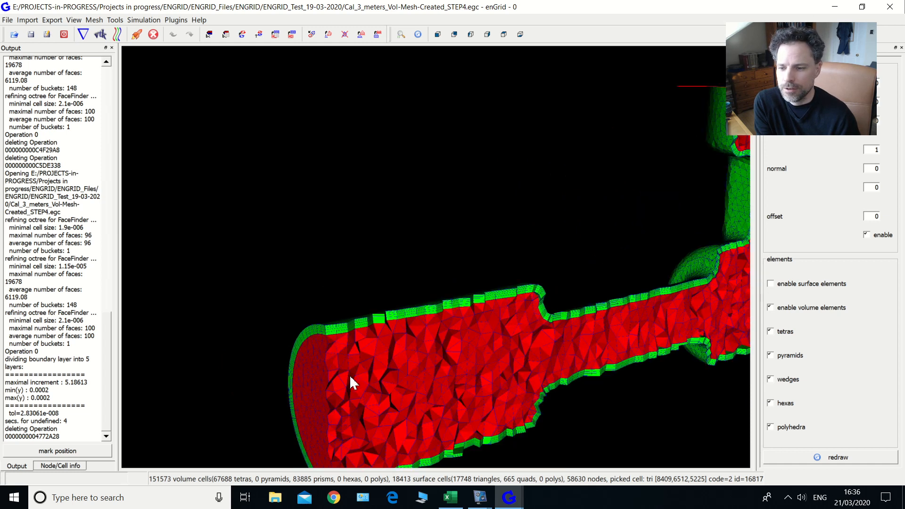
middle_click_drag(471, 300, 480, 295)
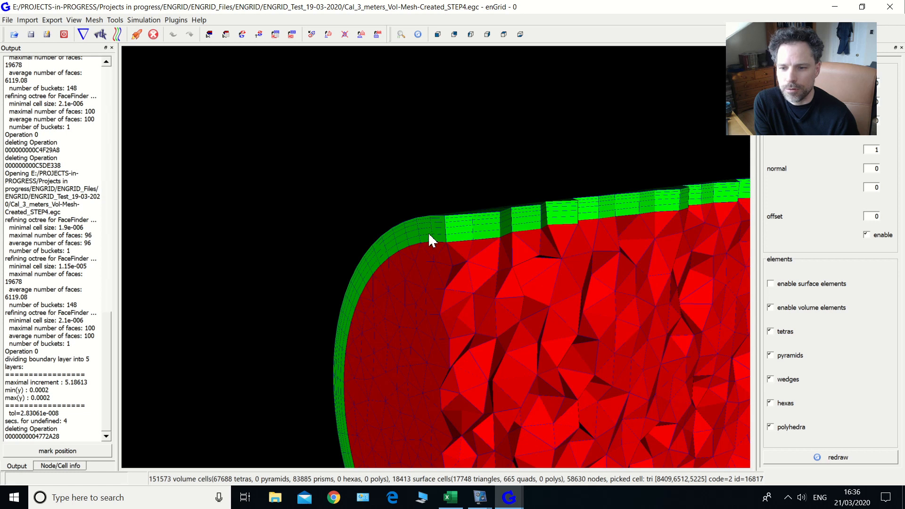
scroll(429, 239, "up", 3)
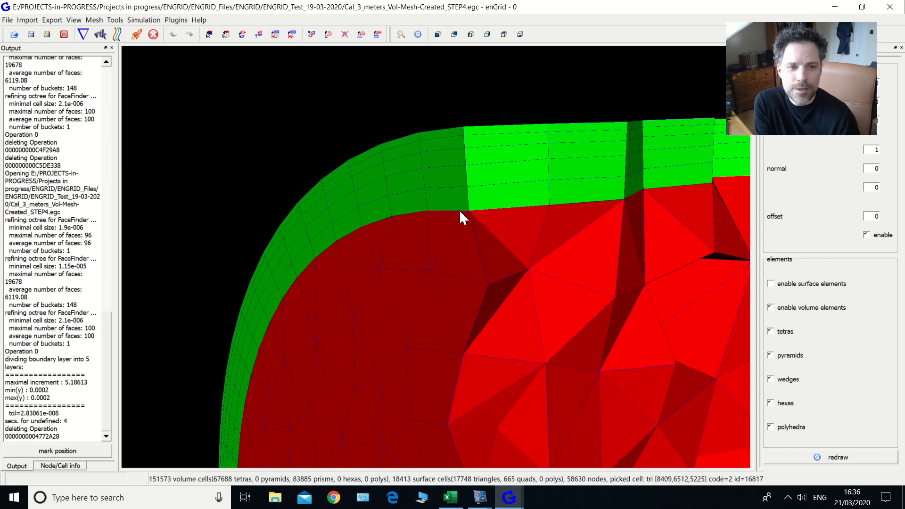
scroll(515, 275, "down", 10)
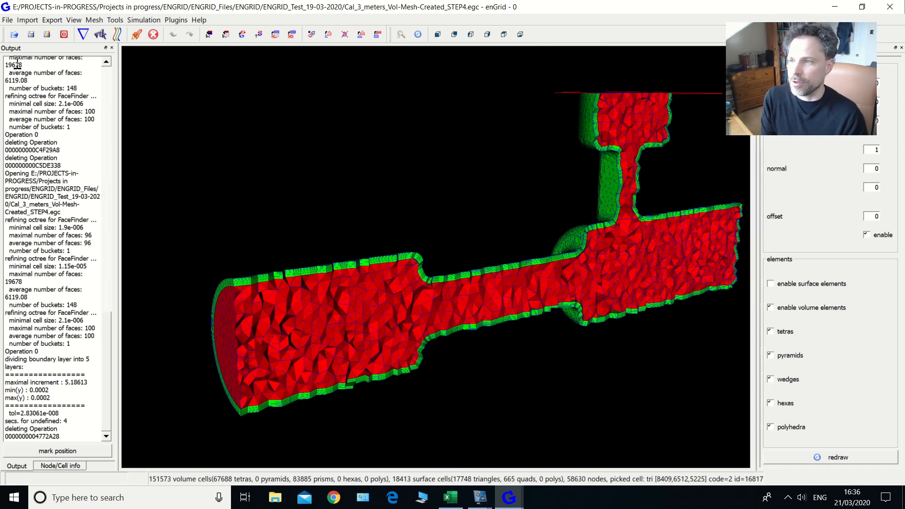
left_click(8, 20)
left_click(33, 70)
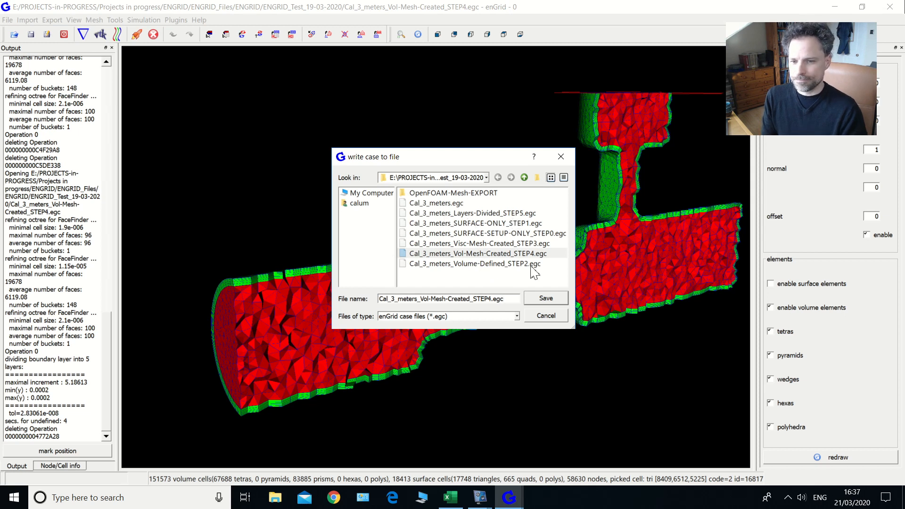
left_click(565, 320)
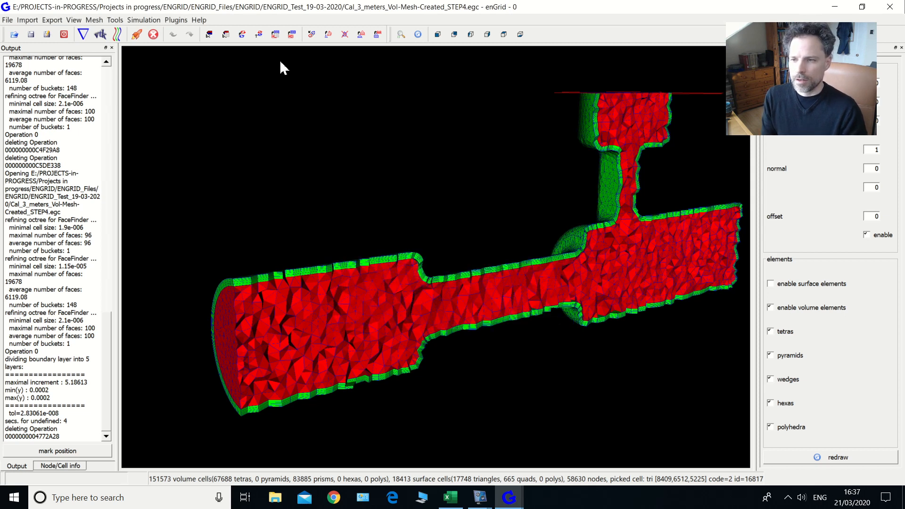
Step: Open the case file Cal_3_meters_Layers-Divided_STEP5.egc and examine the divided layers around the neck of the upright branch
left_click(8, 21)
left_click(12, 33)
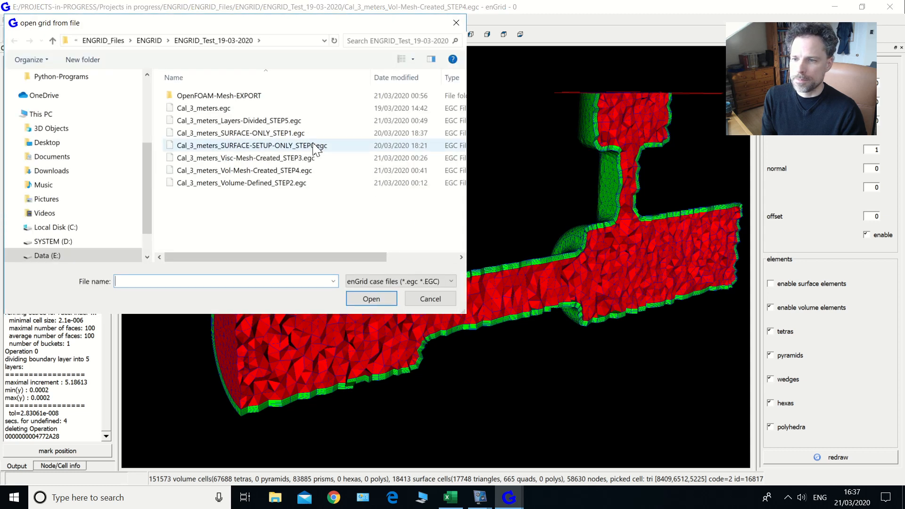
left_click(301, 121)
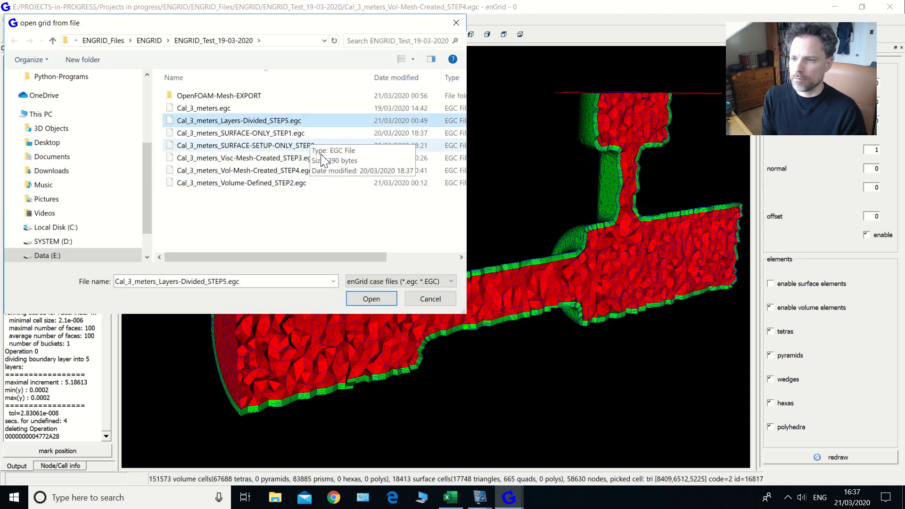
left_click(372, 299)
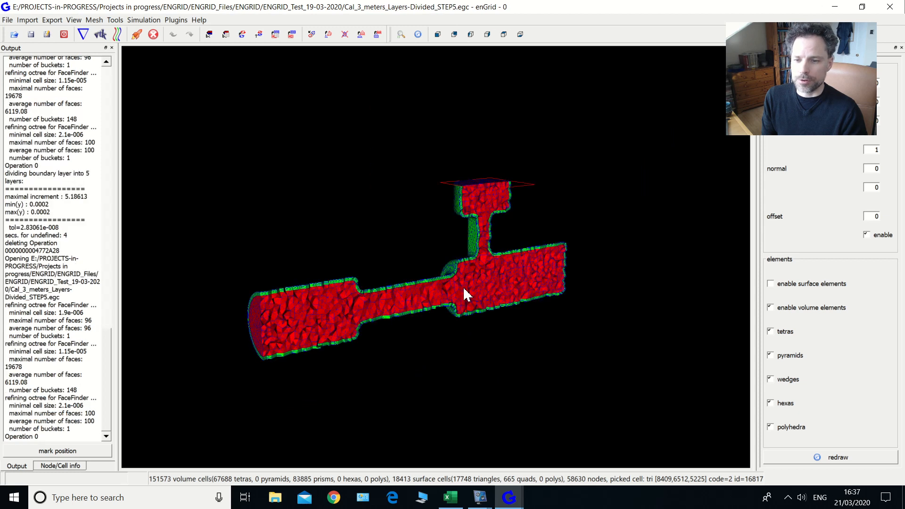
scroll(477, 279, "up", 6)
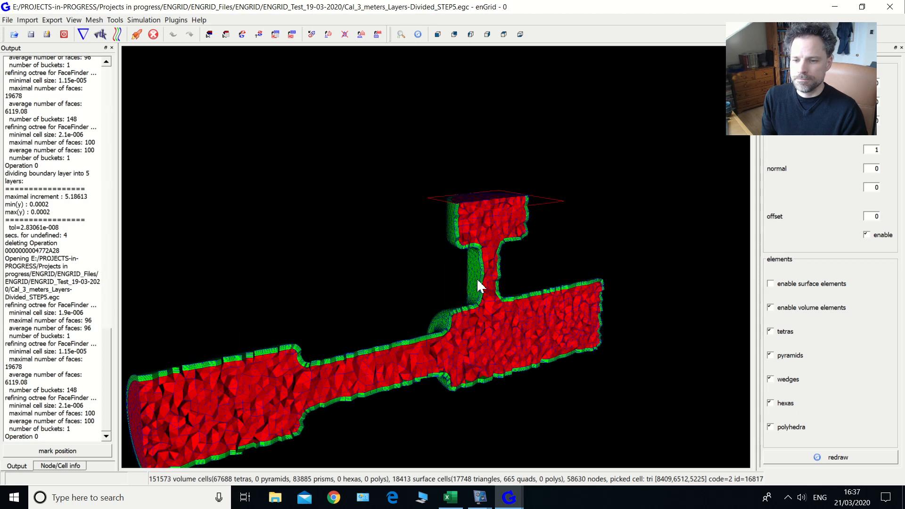
scroll(583, 252, "up", 6)
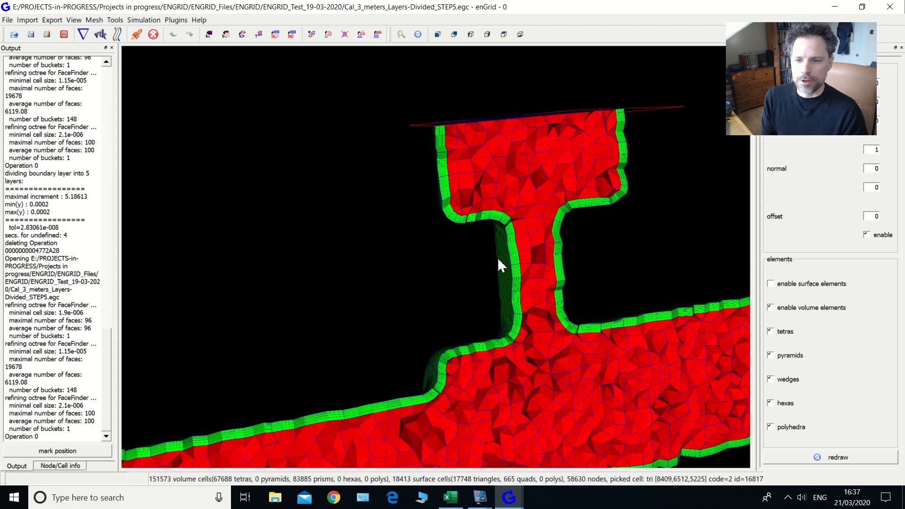
scroll(546, 346, "down", 6)
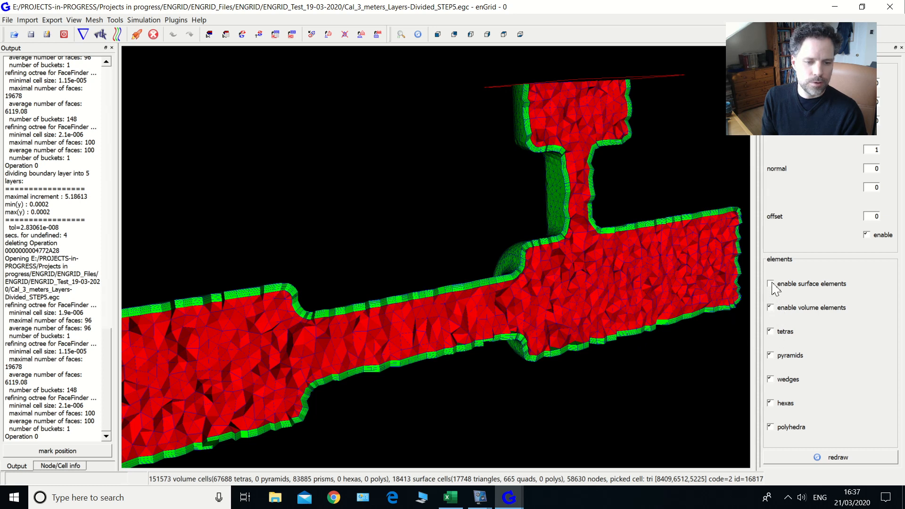
Step: Redraw the mesh with surface elements enabled to inspect the pipe's exterior, and return to the volume-only cross-section
left_click(842, 455)
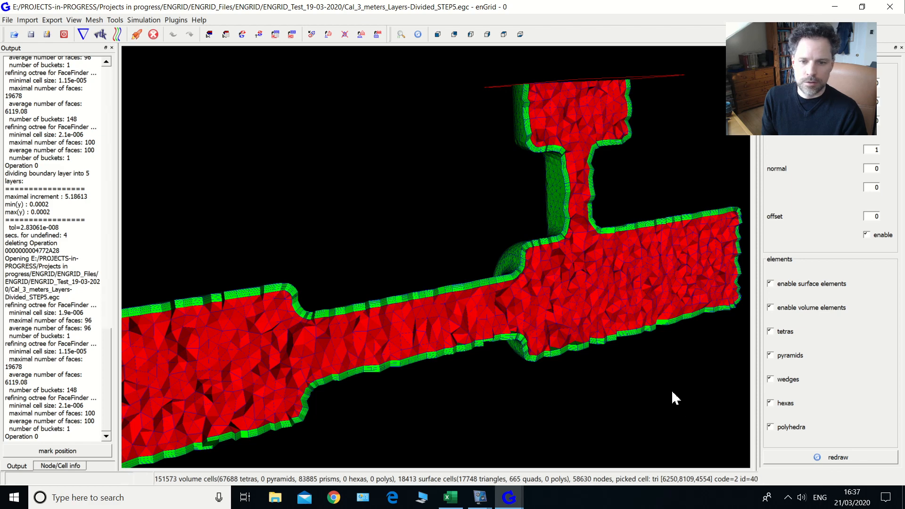
middle_click_drag(663, 387, 643, 372)
scroll(646, 361, "up", 2)
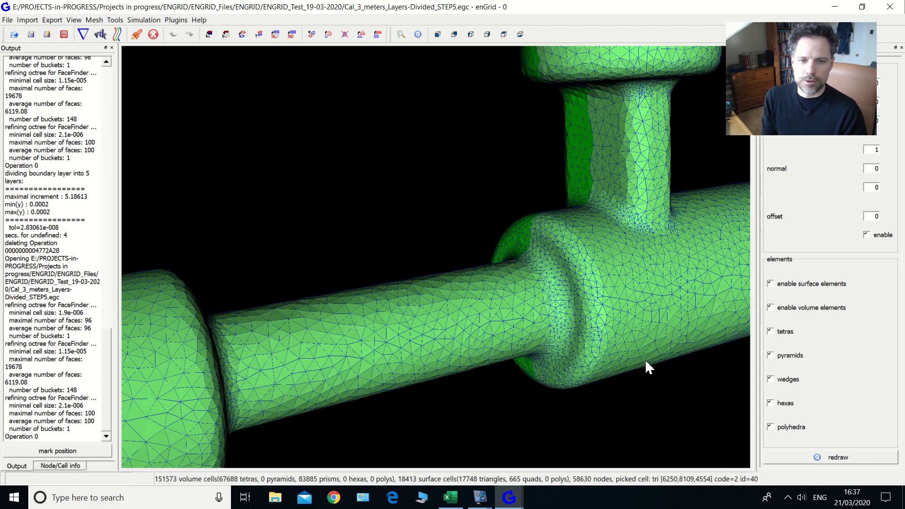
scroll(647, 363, "down", 3)
left_click_drag(647, 363, 614, 358)
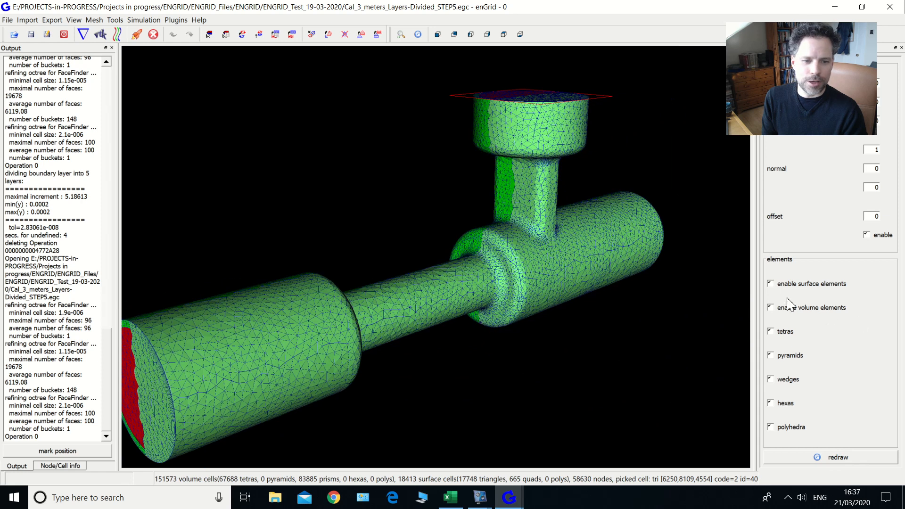
middle_click_drag(212, 353, 272, 369)
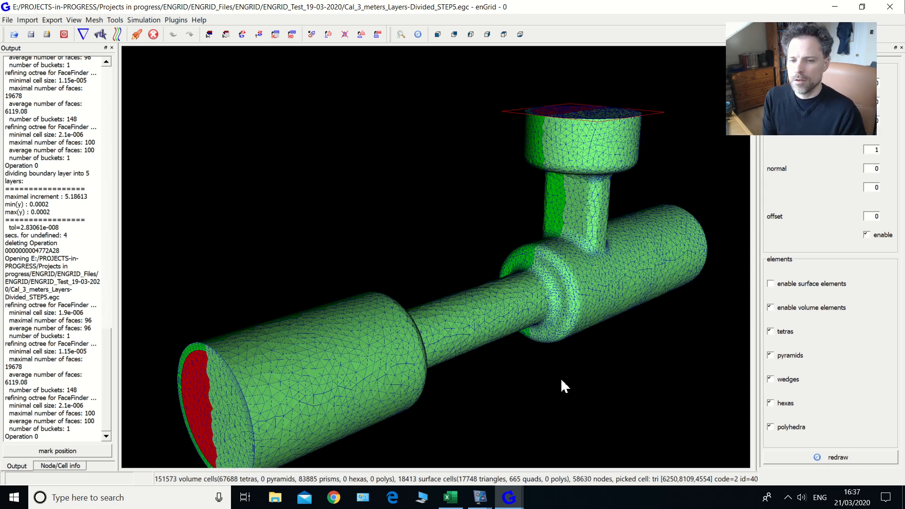
left_click_drag(558, 366, 537, 380)
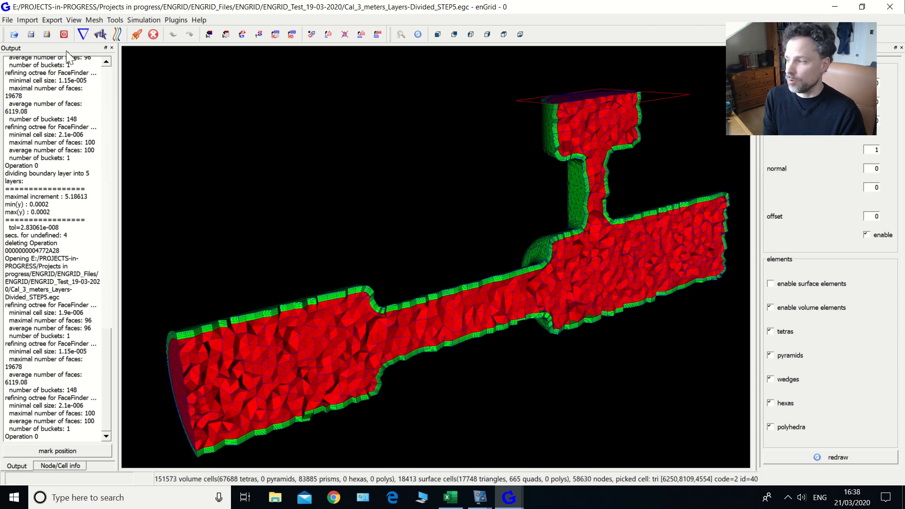
Step: Start an OpenFOAM (grid only) export of the mesh, up to choosing the destination folder
left_click(50, 21)
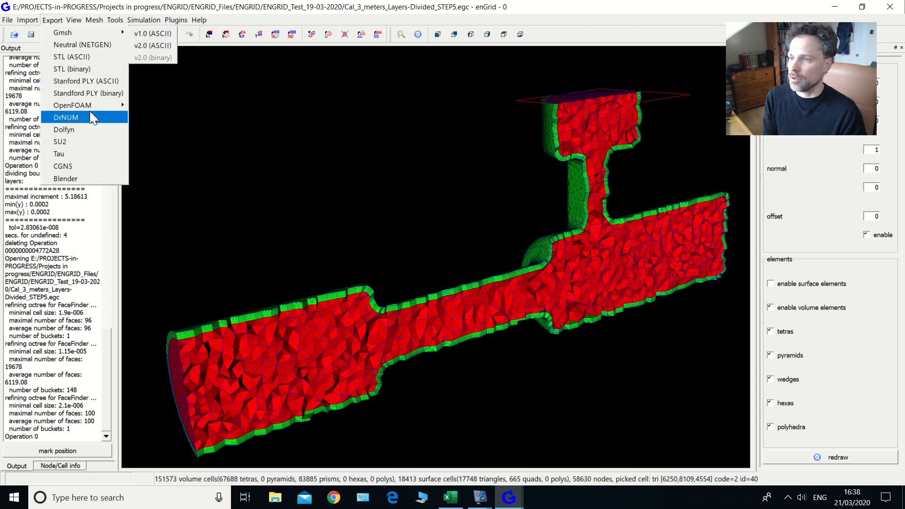
mouse_move(99, 106)
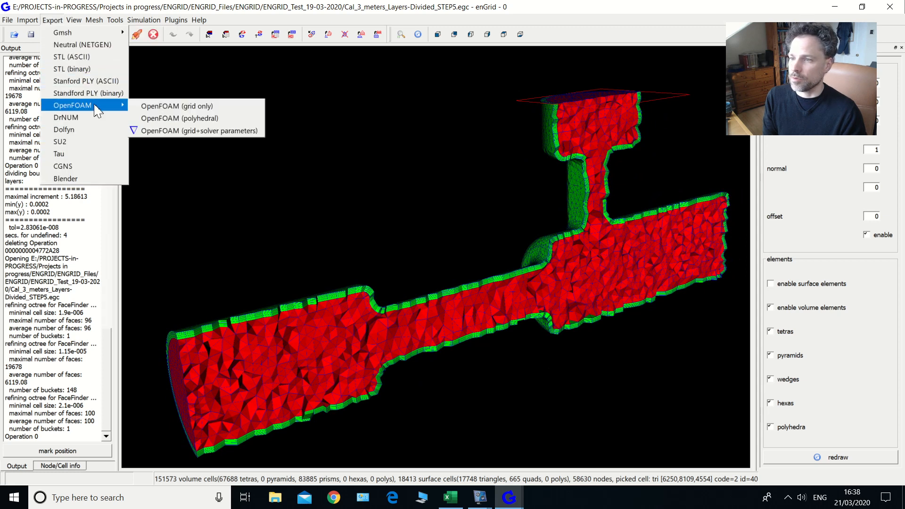
left_click(234, 108)
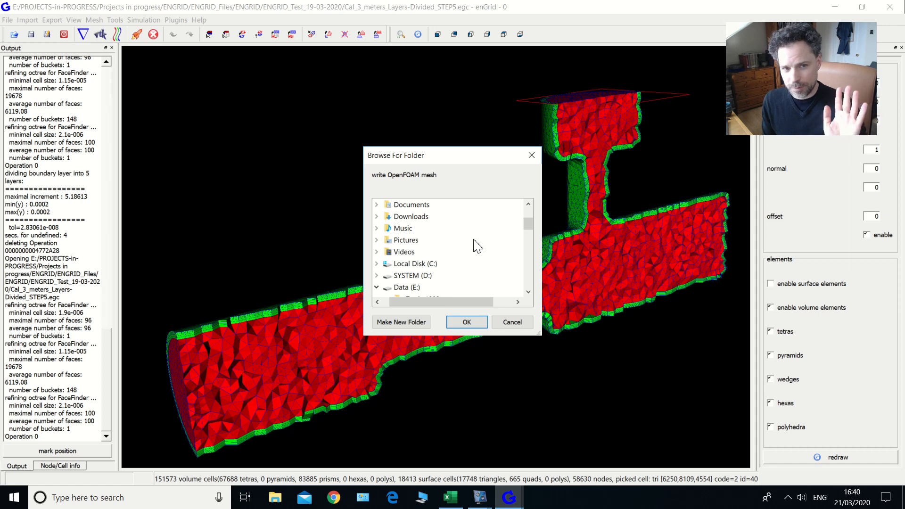
left_click(480, 497)
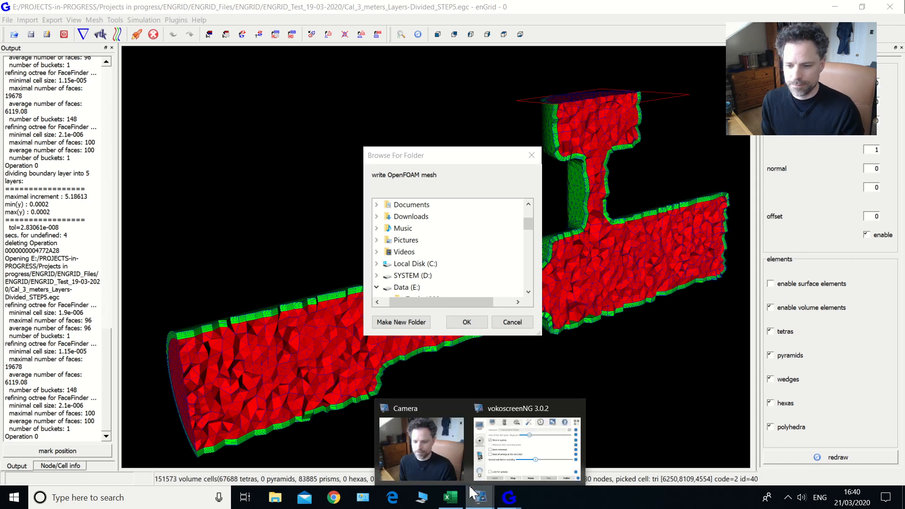